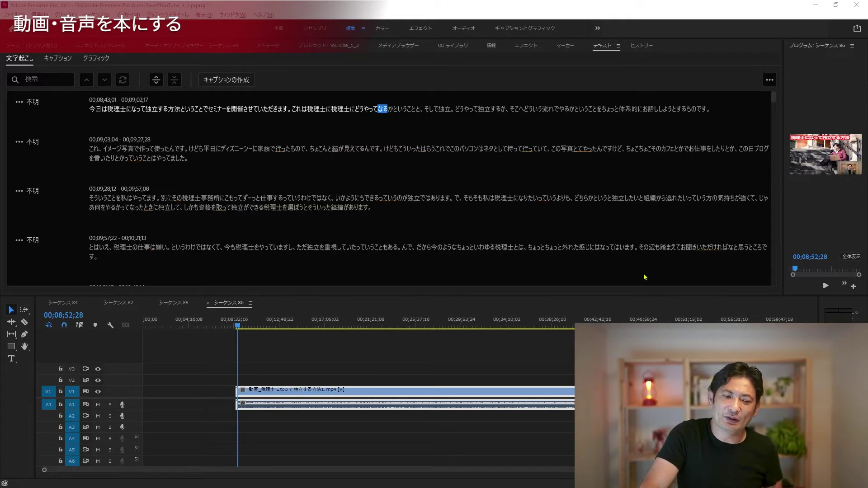
Move the Premiere playhead to 00;35;49;15 and zoom the timeline out to the whole sequence
click(240, 328)
click(239, 328)
key(Left)
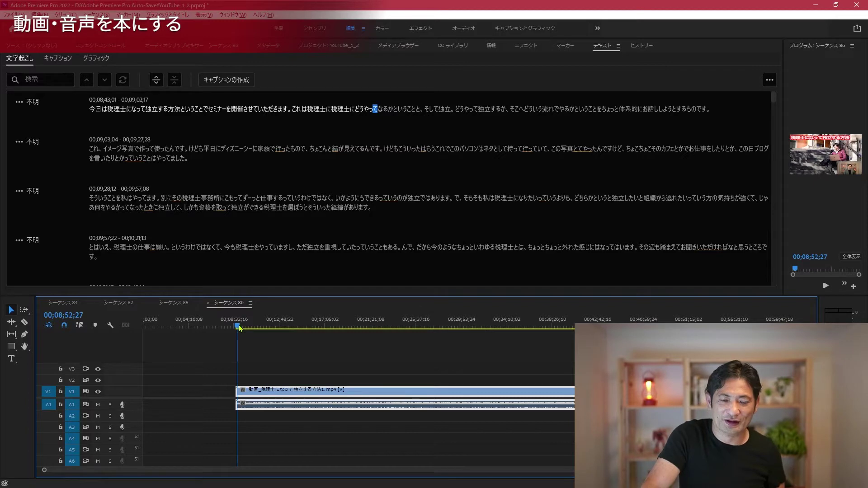
drag(240, 328, 526, 329)
key(minus)
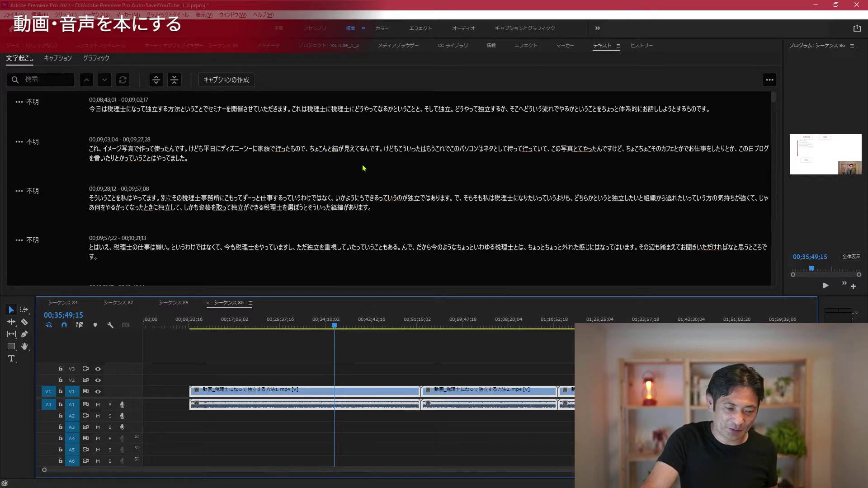
Scroll through the seminar transcript in the Text panel
scroll(352, 171, down, 5)
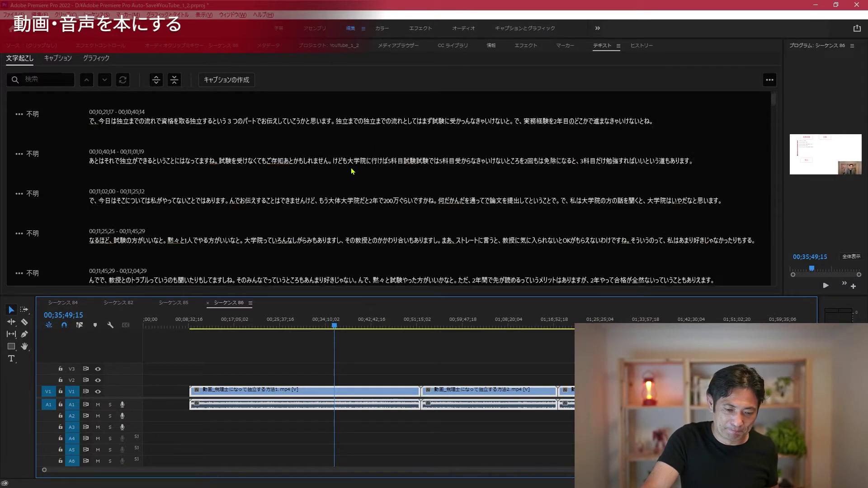
scroll(352, 171, down, 5)
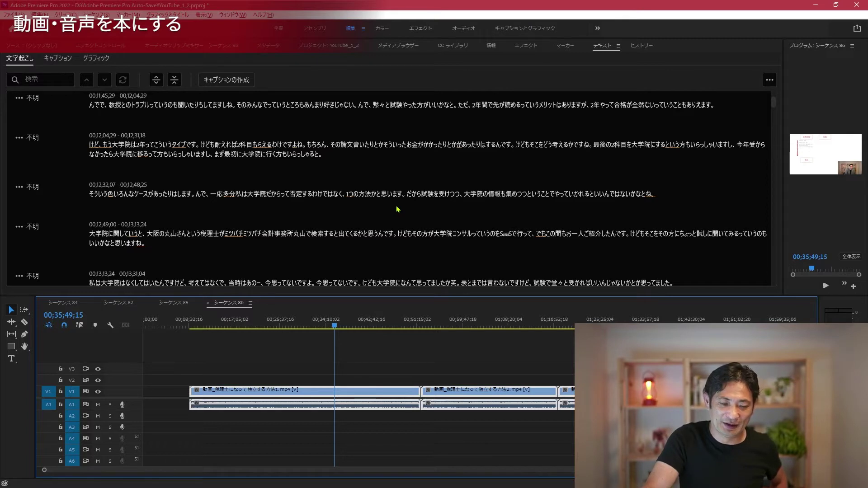
scroll(398, 209, down, 5)
scroll(397, 210, down, 5)
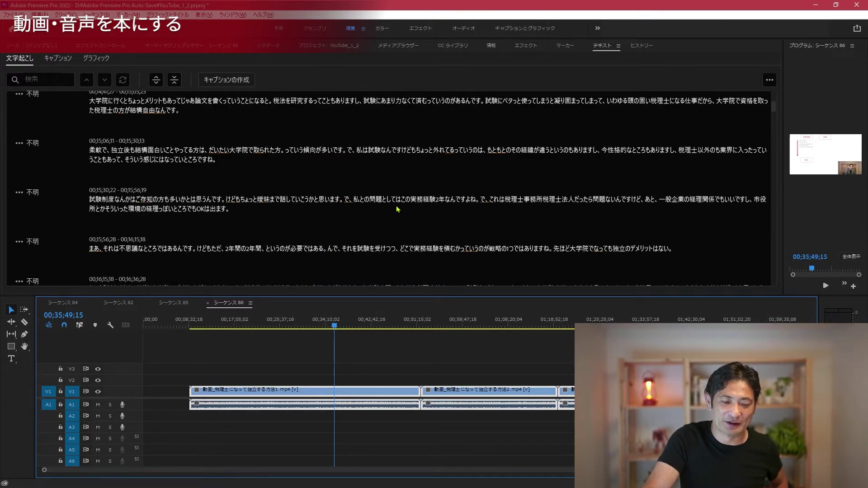
scroll(397, 209, down, 5)
scroll(398, 209, down, 5)
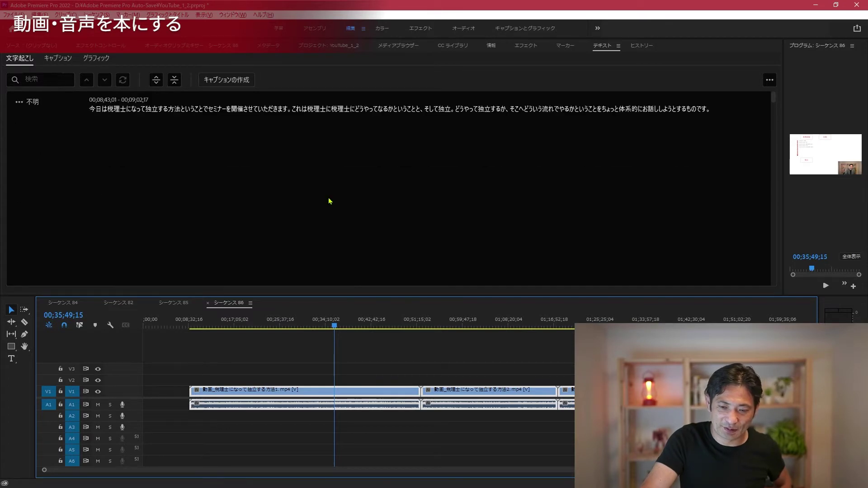
Export the transcript from the Text panel menu as the CSV file シーケンス 86.csv
click(768, 80)
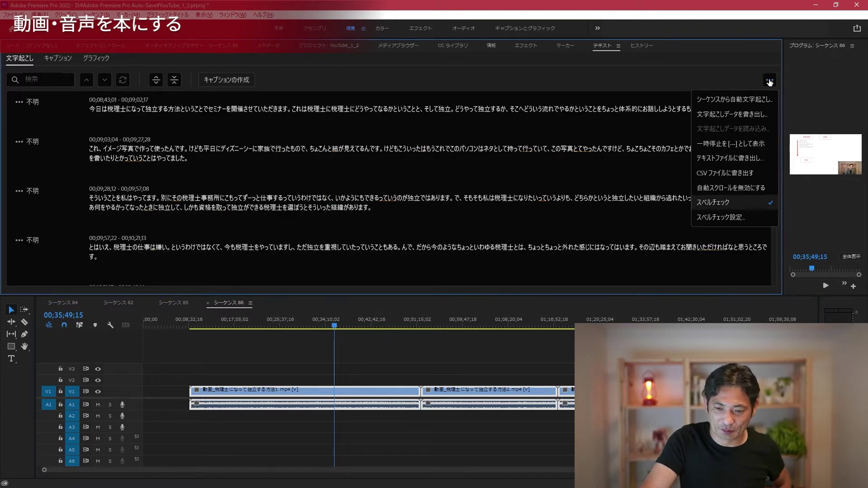
click(732, 177)
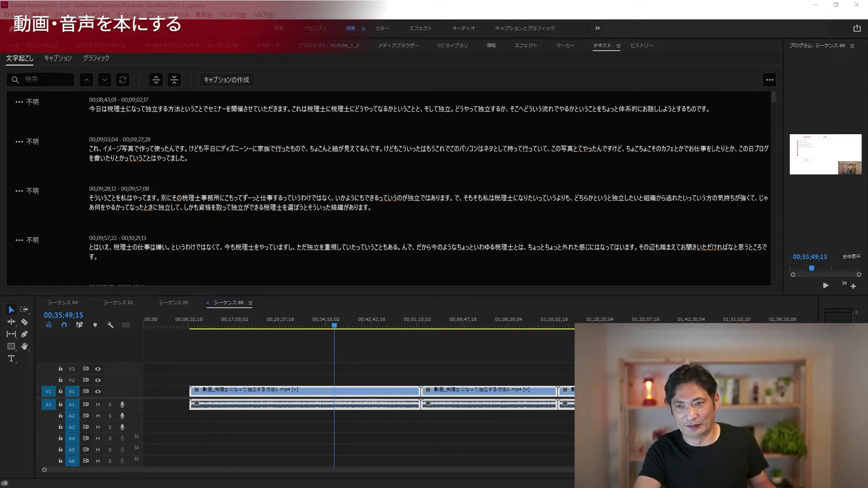
key(Return)
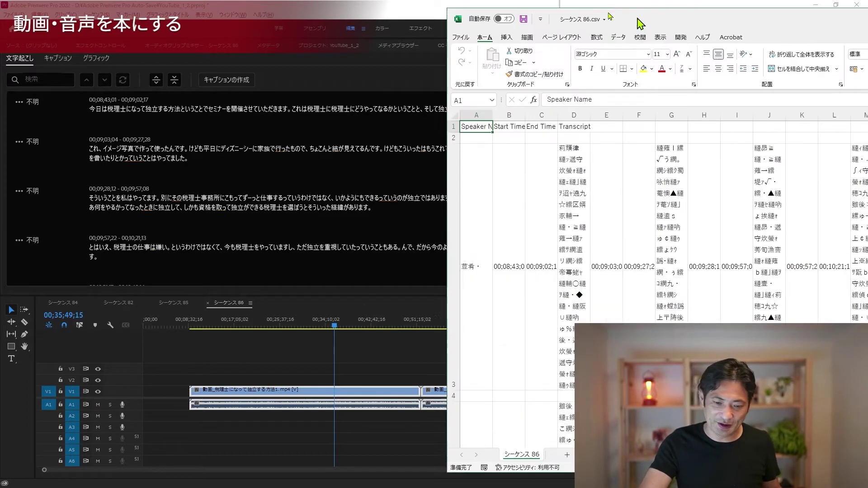
mouse_move(610, 16)
mouse_down()
mouse_move(169, 52)
mouse_move(344, 153)
mouse_up()
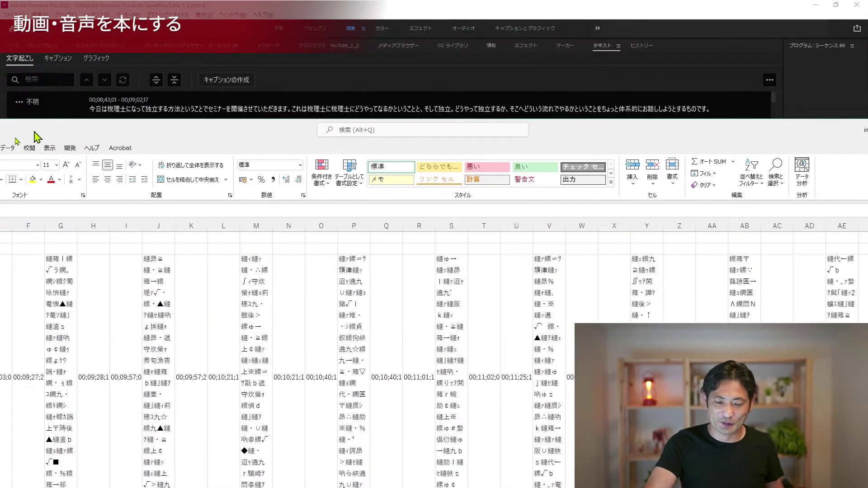
Import シーケンス 86.csv into a maximized Excel workbook through Data > From Text/CSV
click(662, 144)
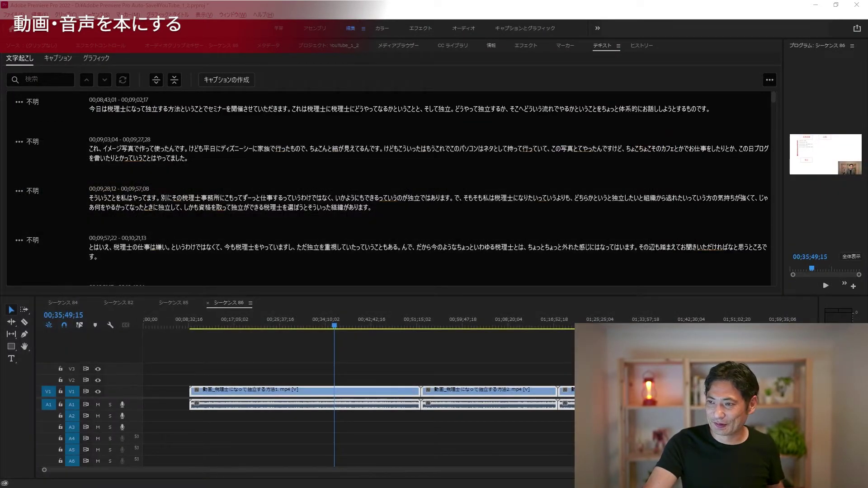
key(alt+Tab)
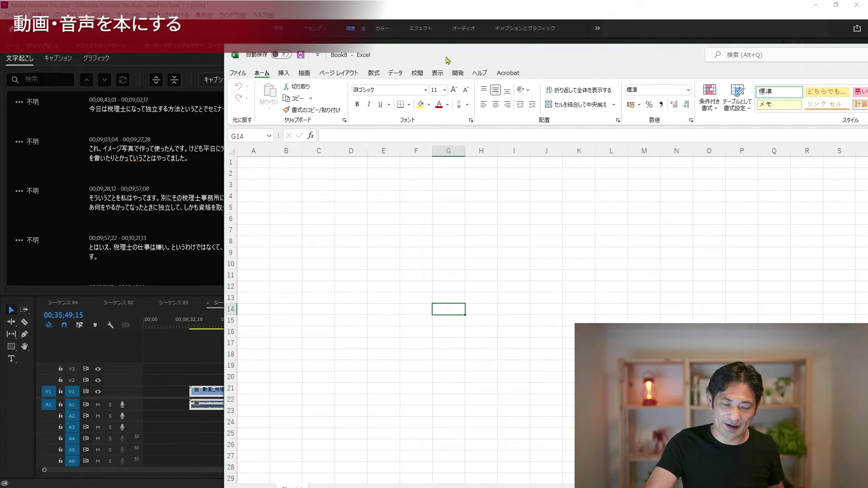
double_click(446, 57)
click(173, 29)
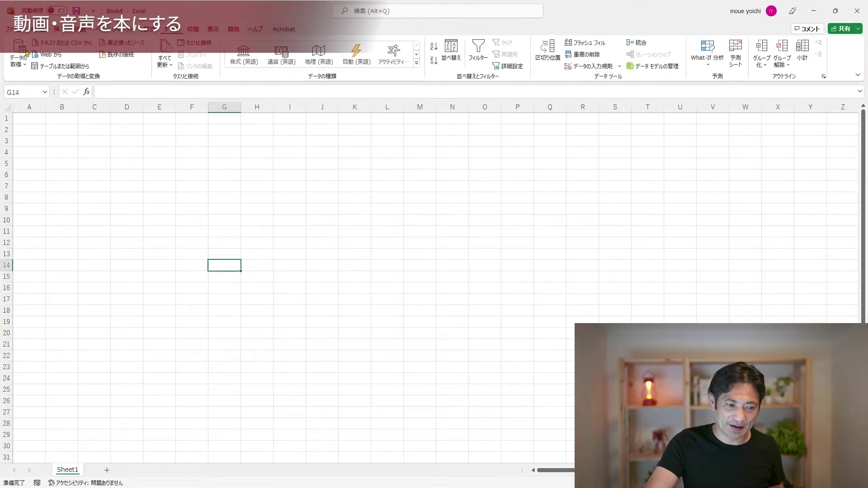
click(72, 47)
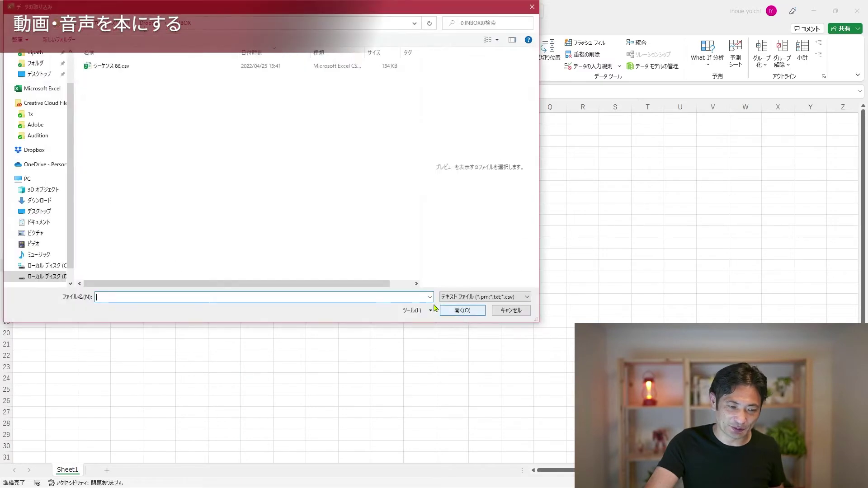
double_click(112, 66)
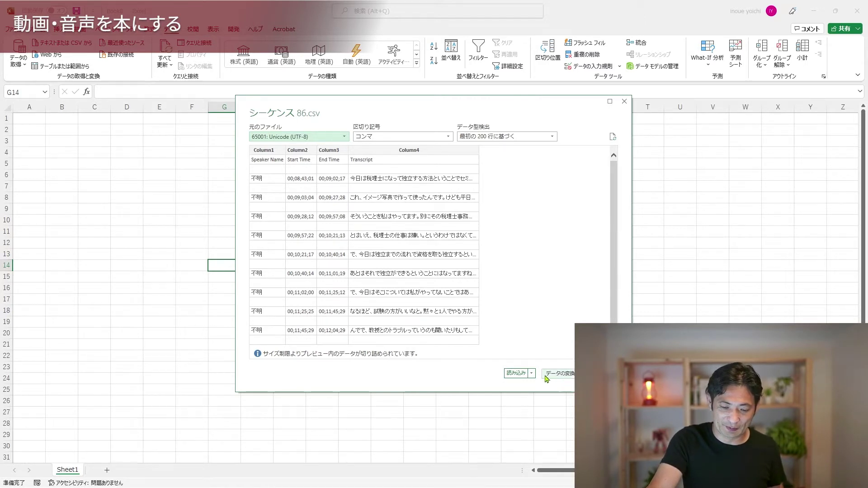
click(520, 374)
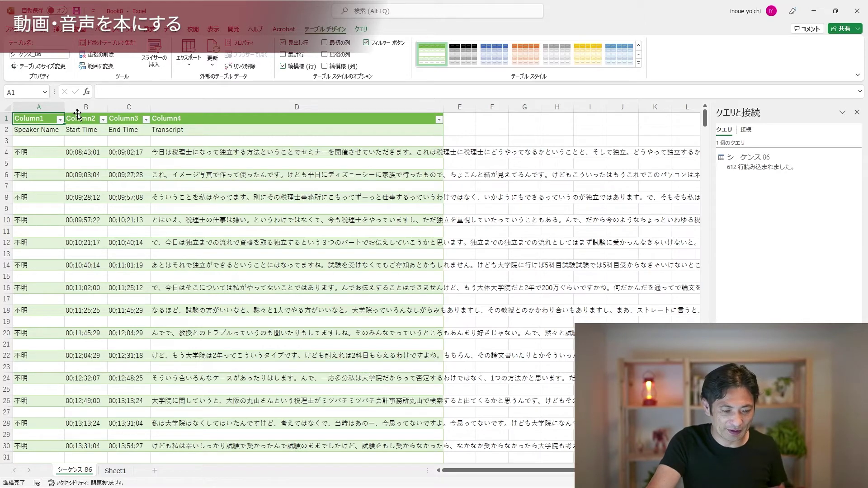
Filter Column3 for blanks, delete all blank rows, and clear the filter
click(146, 119)
click(73, 230)
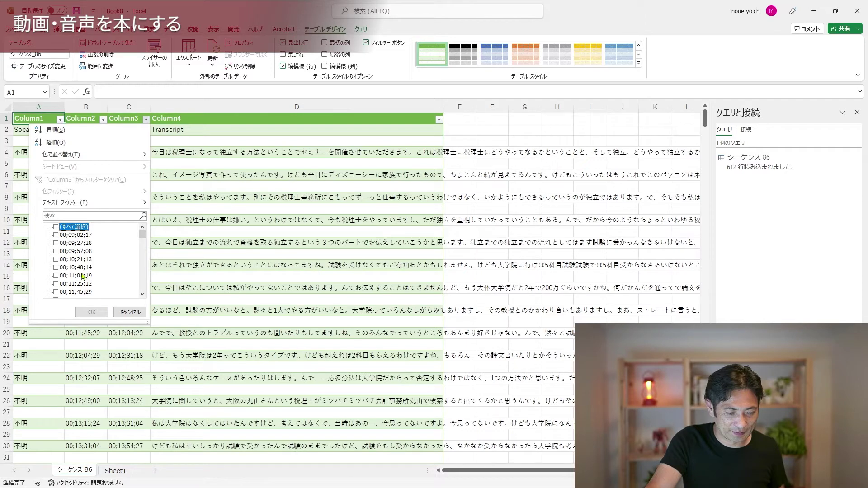
scroll(83, 276, down, 10)
scroll(83, 276, down, 10)
scroll(144, 267, down, 10)
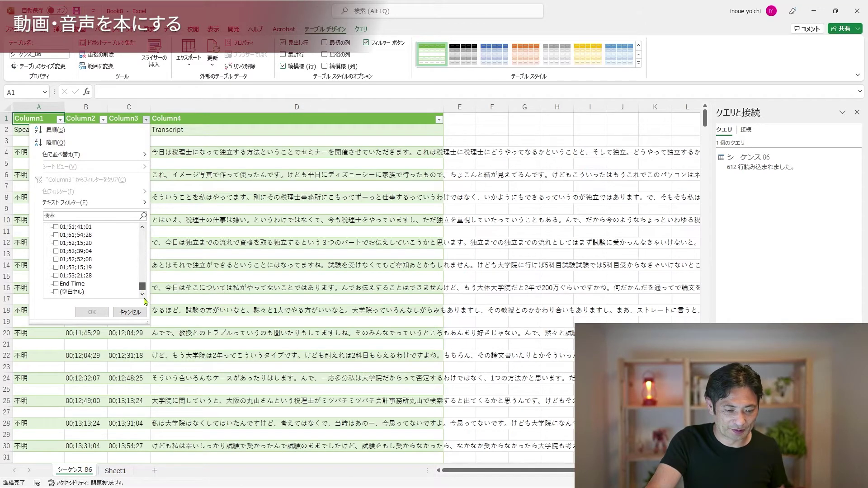
click(70, 292)
click(85, 314)
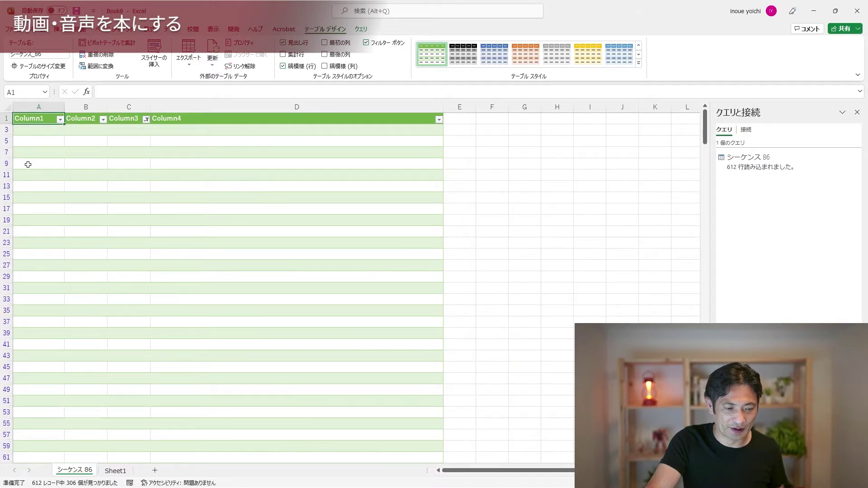
click(8, 131)
key(ctrl+shift+Down)
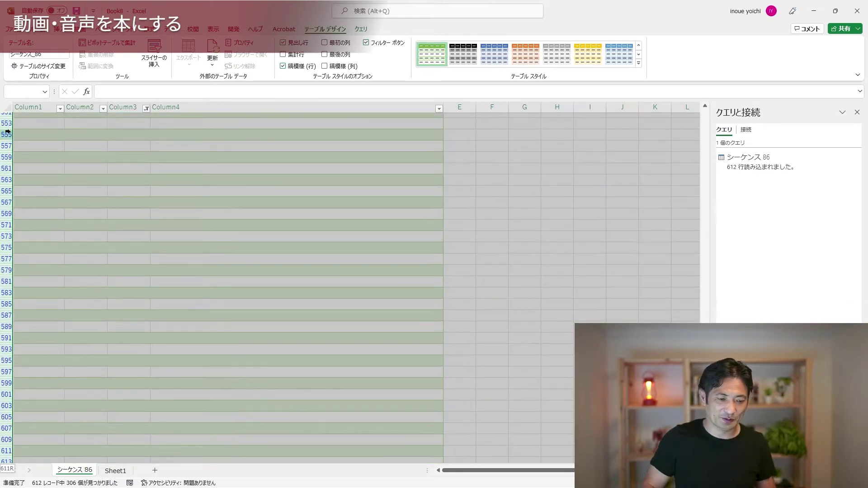
key(ctrl+minus)
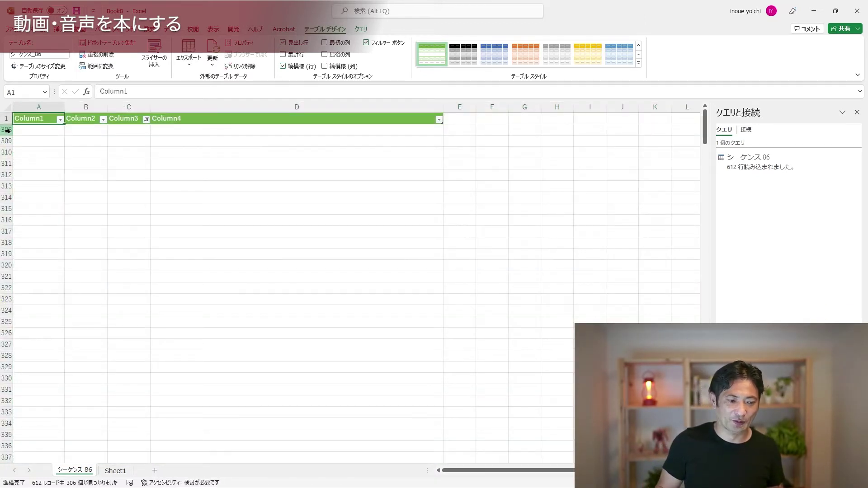
key(ctrl+shift+l)
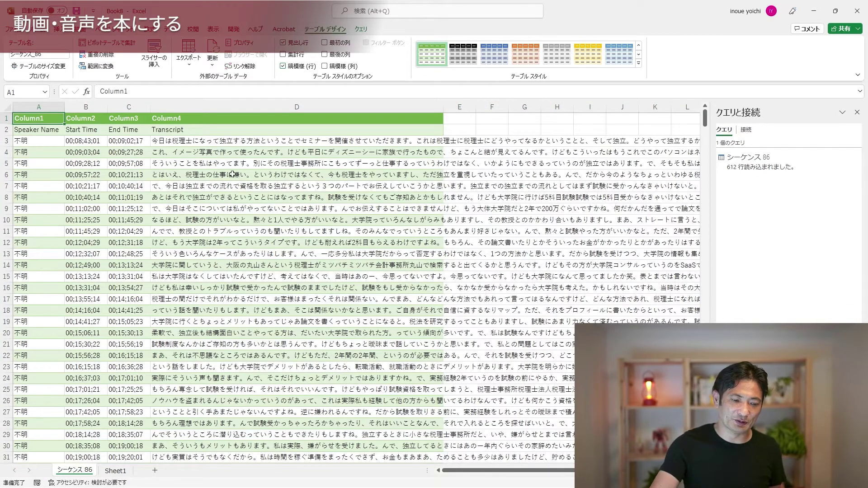
Copy the Transcript column text in D3:D307
click(194, 140)
key(ctrl+shift+Down)
key(ctrl+c)
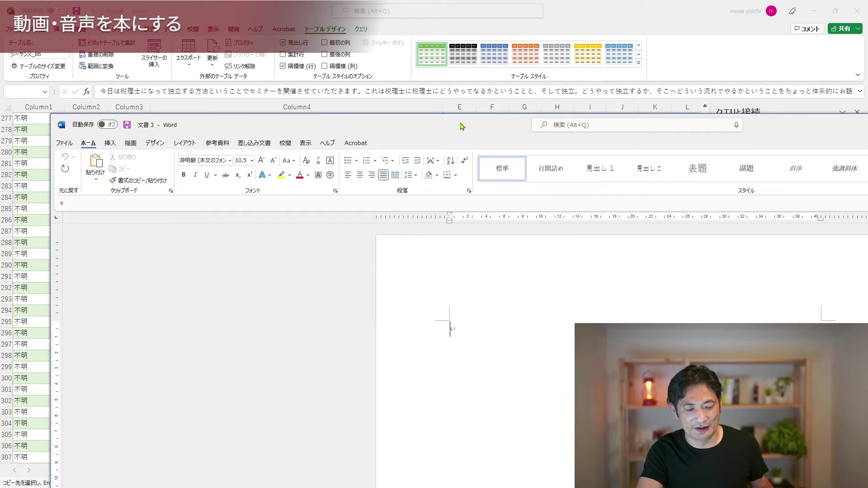
Paste the copied transcript into the maximized Word document
double_click(462, 126)
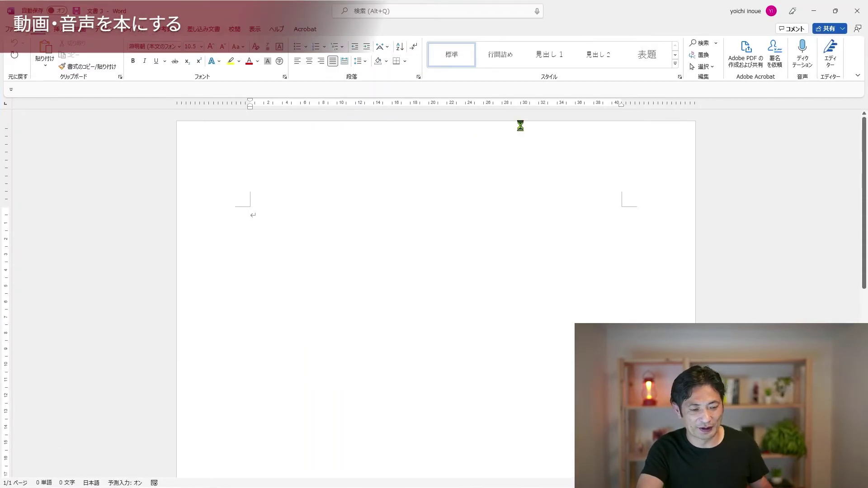
key(ctrl+v)
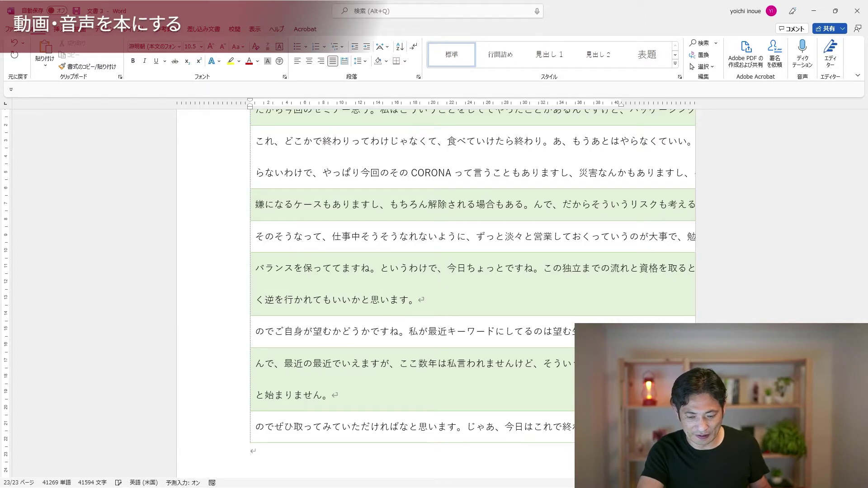
key(ctrl+t)
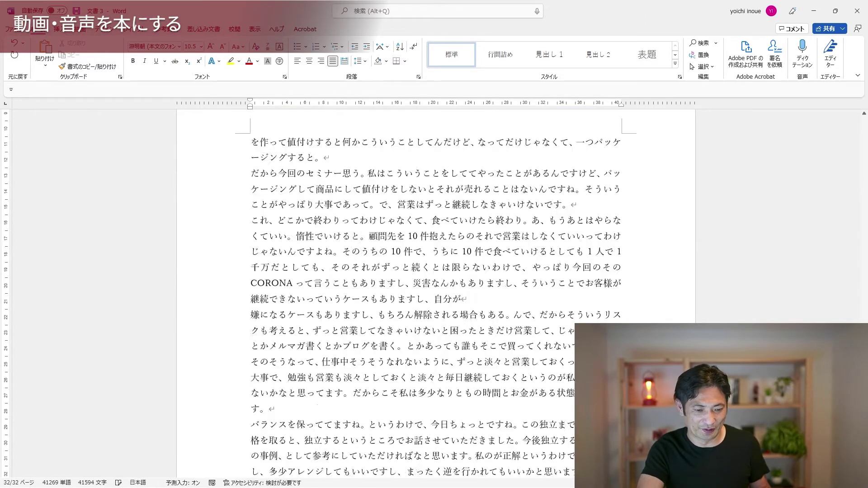
scroll(502, 257, up, 10)
scroll(501, 257, up, 5)
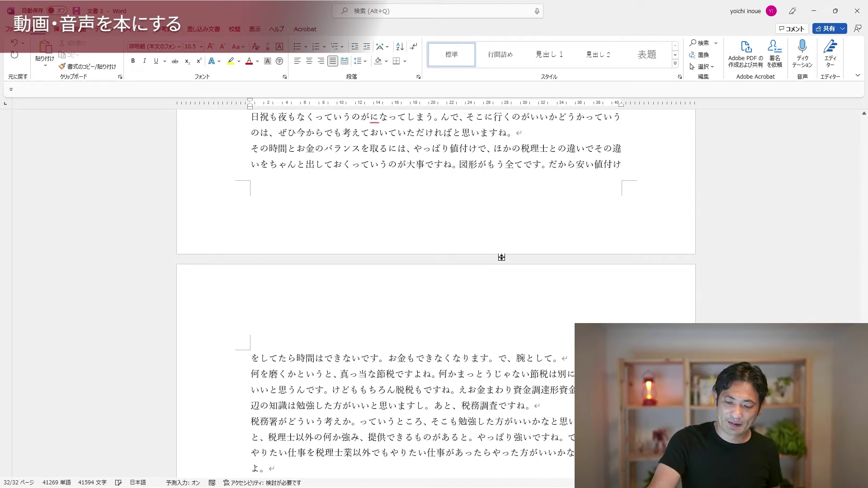
key(ctrl+z)
key(ctrl+z)
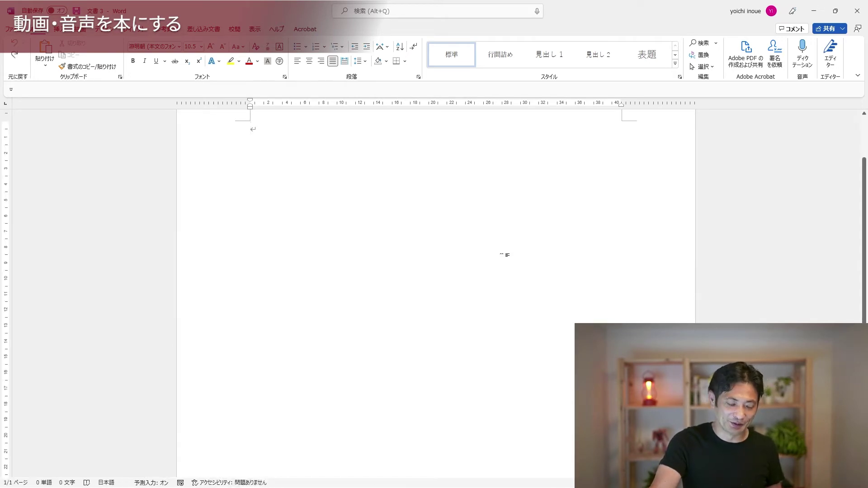
key(ctrl+y)
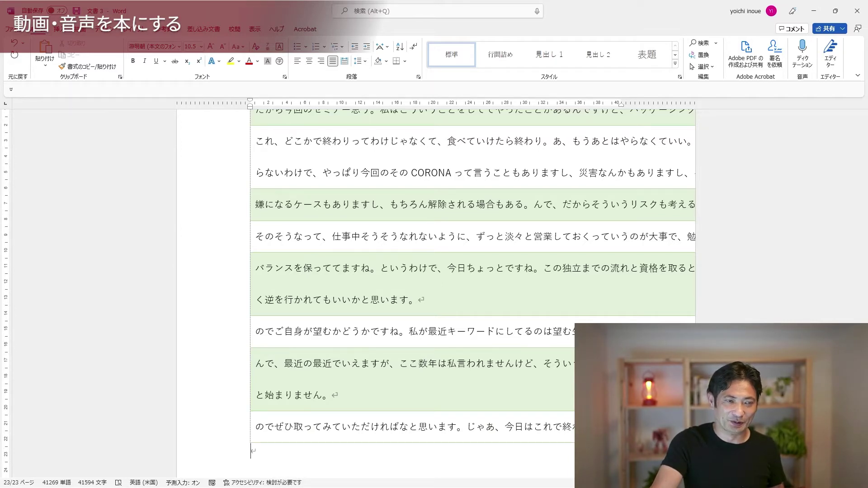
Convert the pasted transcript to plain text with Keep Text Only
drag(601, 18, 392, 34)
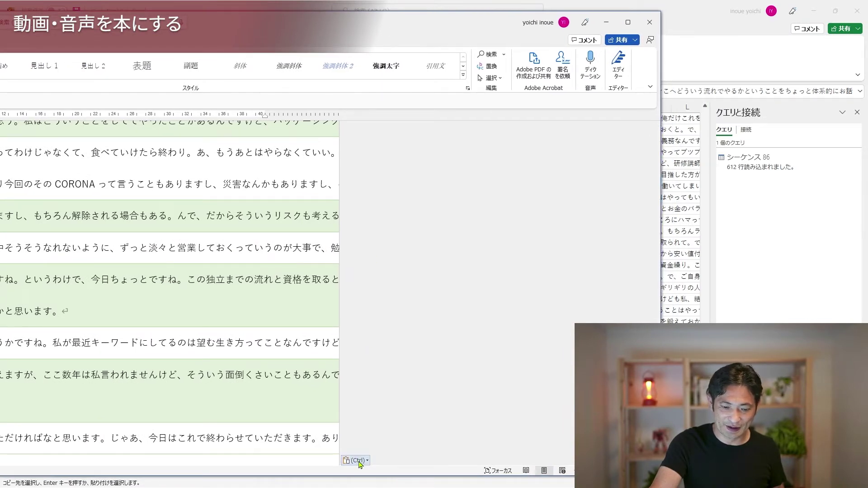
click(359, 461)
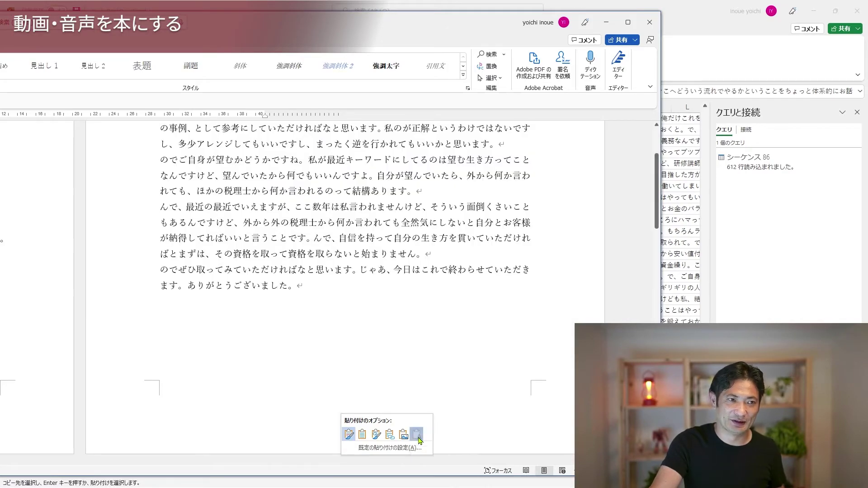
click(417, 435)
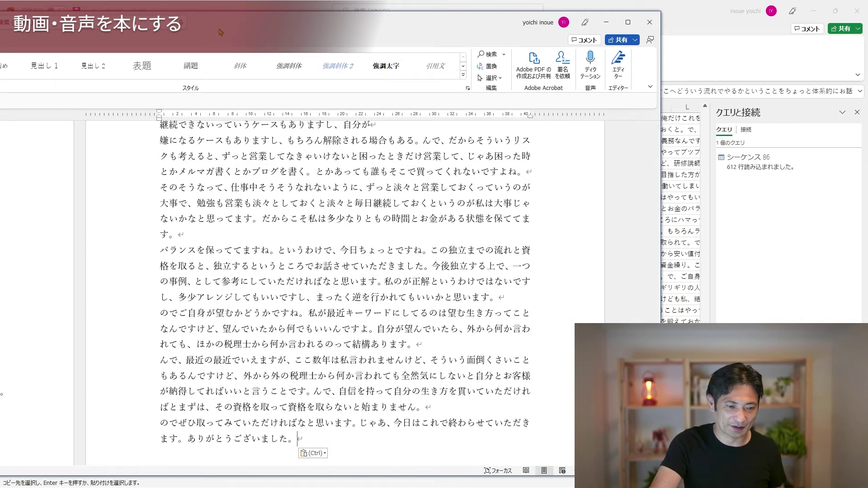
double_click(220, 32)
Return to the top of the document and place the cursor on page 1
scroll(388, 187, up, 10)
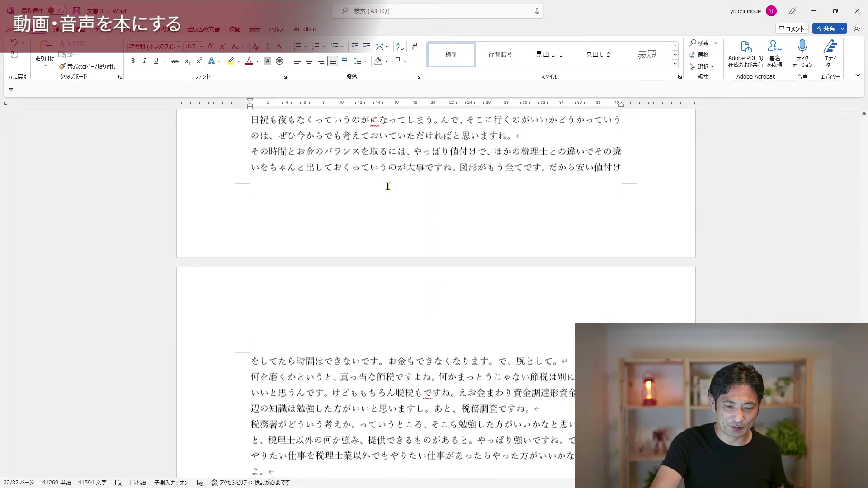
scroll(388, 187, up, 10)
scroll(388, 186, up, 5)
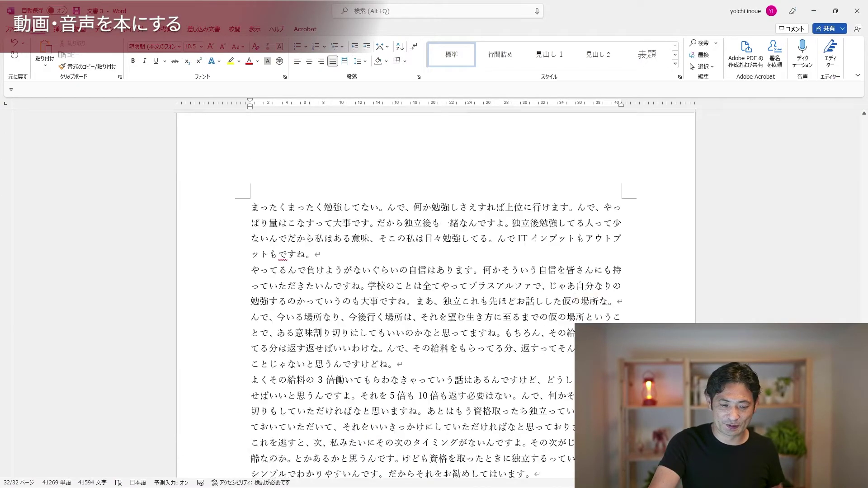
drag(864, 452, 864, 119)
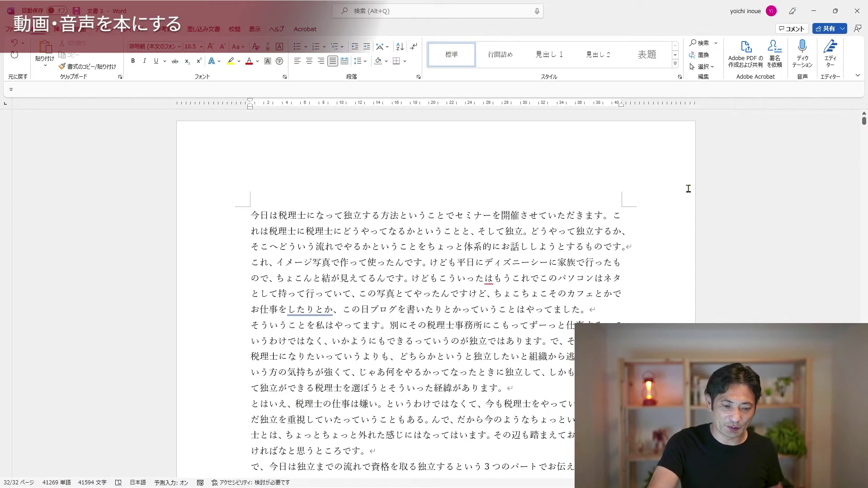
click(469, 214)
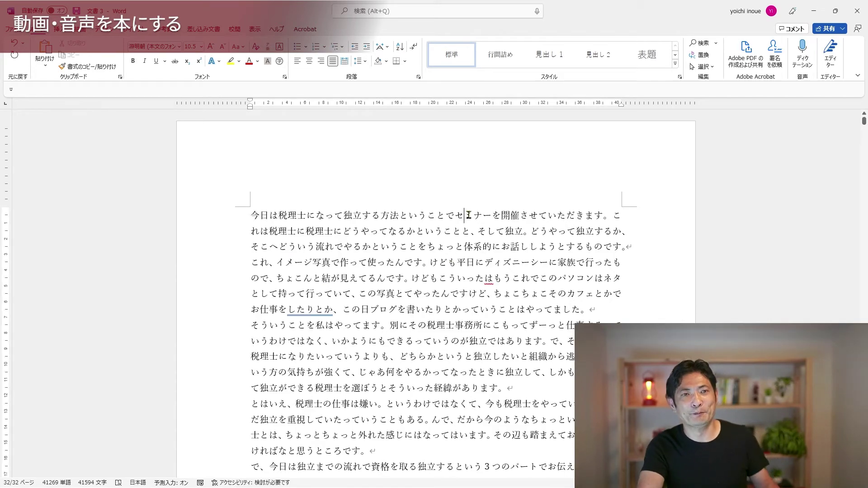
scroll(419, 285, down, 4)
scroll(418, 285, down, 6)
scroll(418, 285, down, 5)
scroll(419, 285, up, 12)
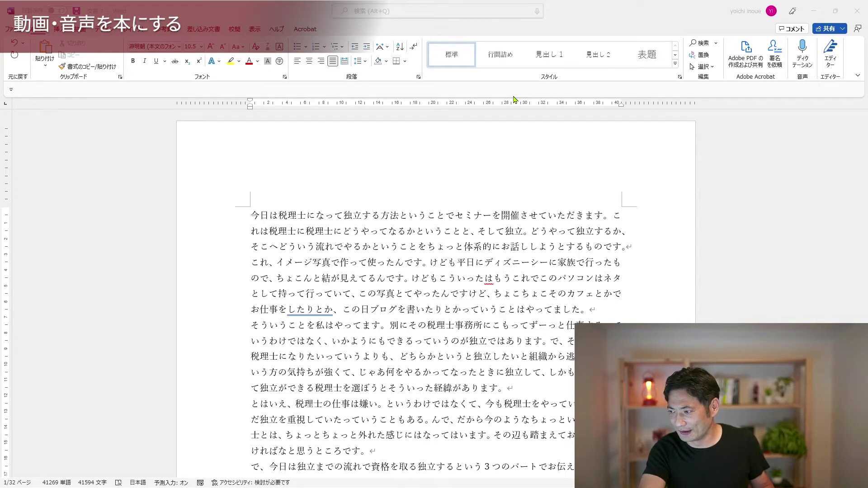
key(alt+Tab)
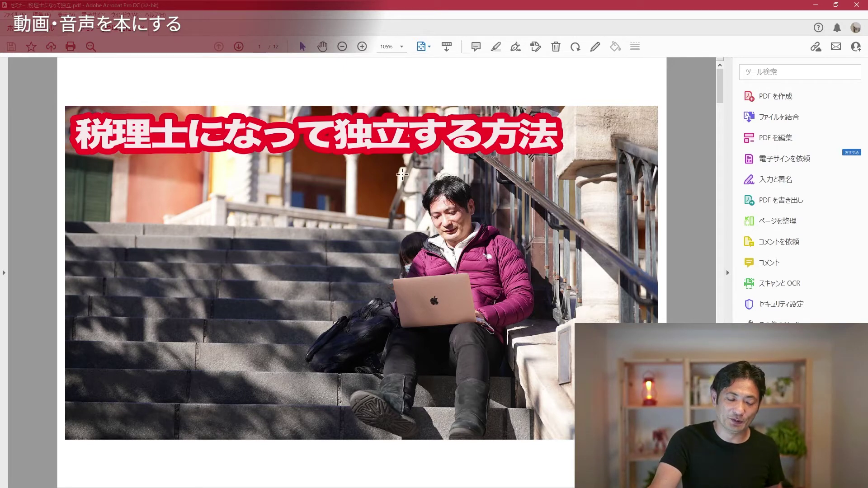
scroll(457, 170, down, 1)
scroll(456, 171, down, 1)
scroll(456, 170, up, 1)
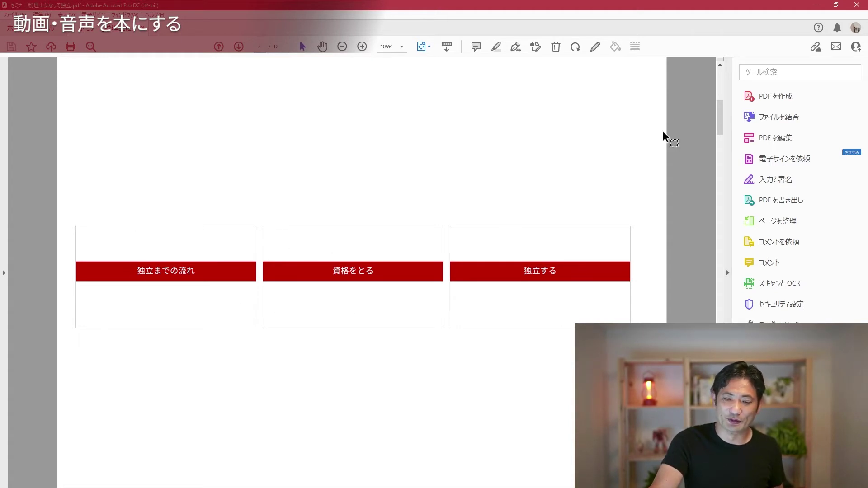
click(816, 7)
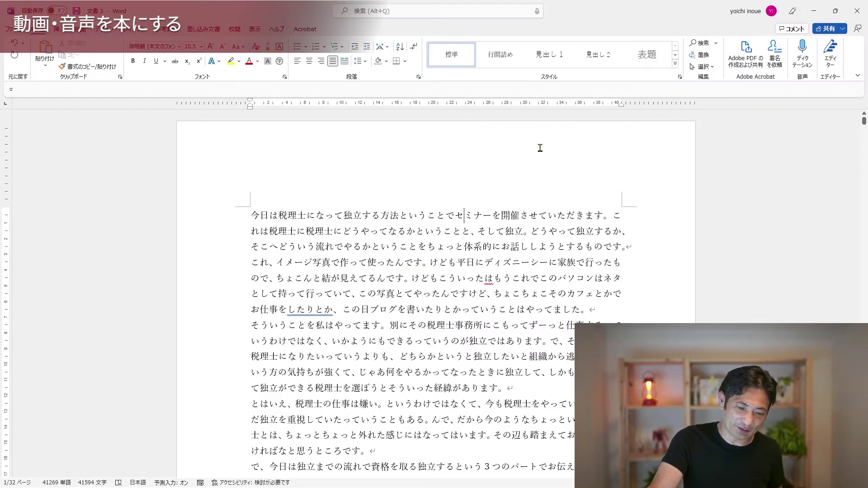
Split the paragraph after かと思います。 and leave an empty line for a heading
scroll(418, 358, down, 2)
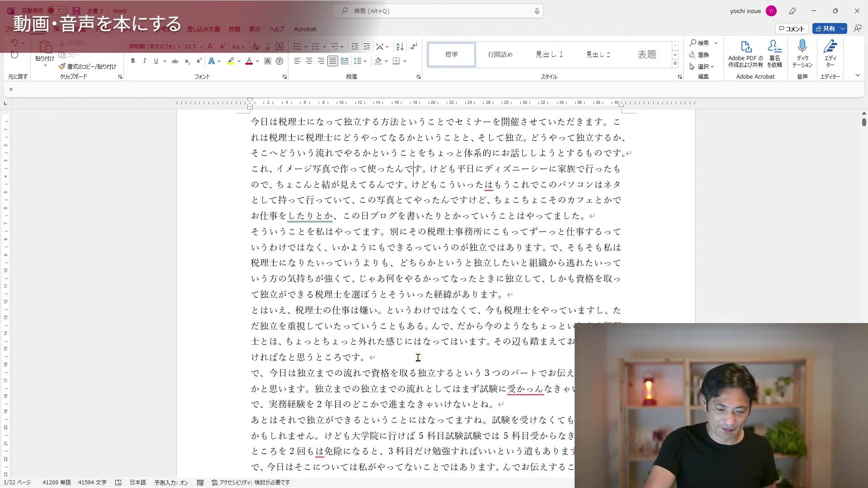
scroll(418, 358, down, 1)
scroll(418, 358, down, 1)
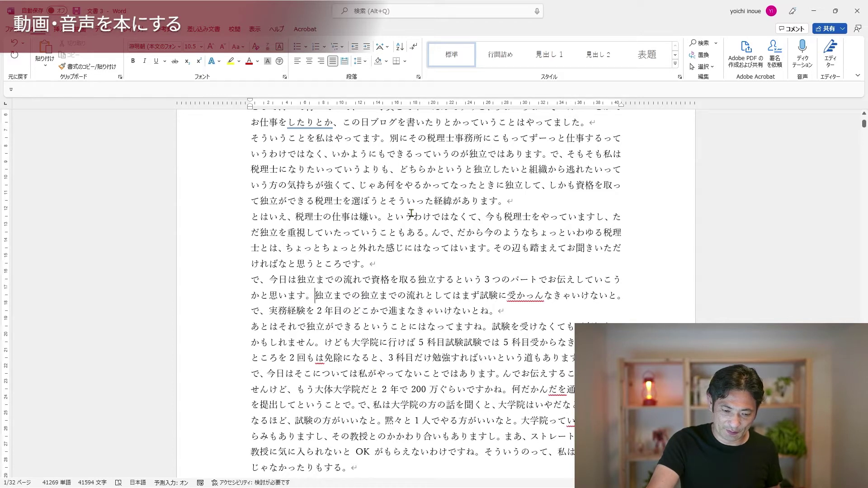
key(Return)
key(Return)
key(Up)
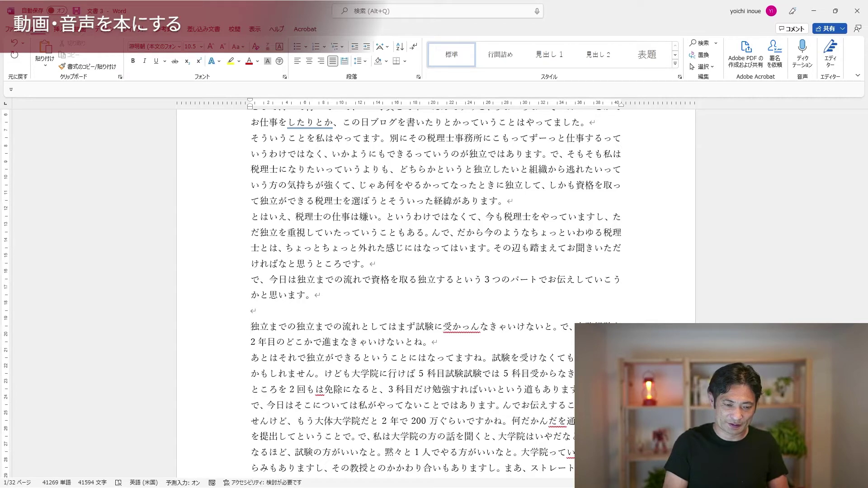
Check the section titles on the slide PDF, then return to Word with kana input on
drag(577, 20, 581, 145)
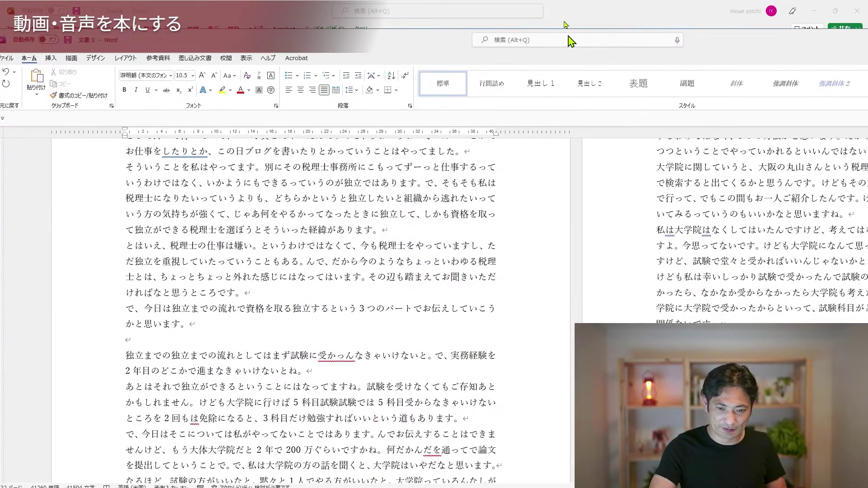
drag(581, 145, 575, 8)
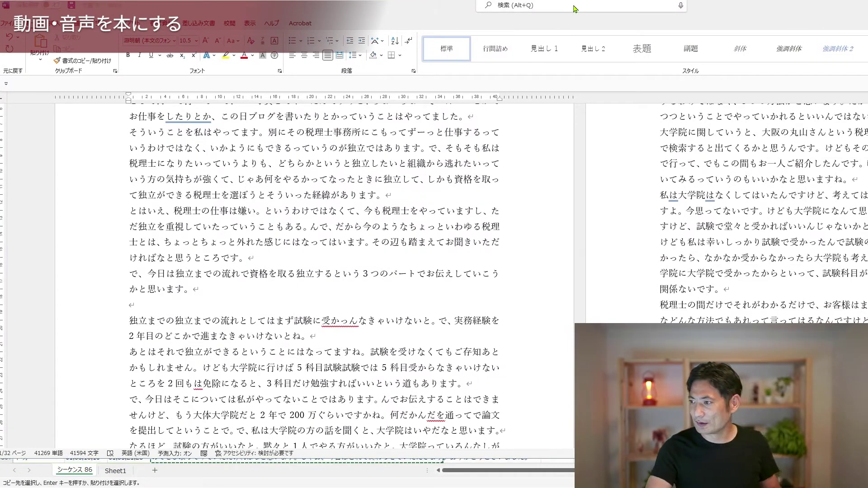
key(alt+Tab)
drag(534, 10, 548, 23)
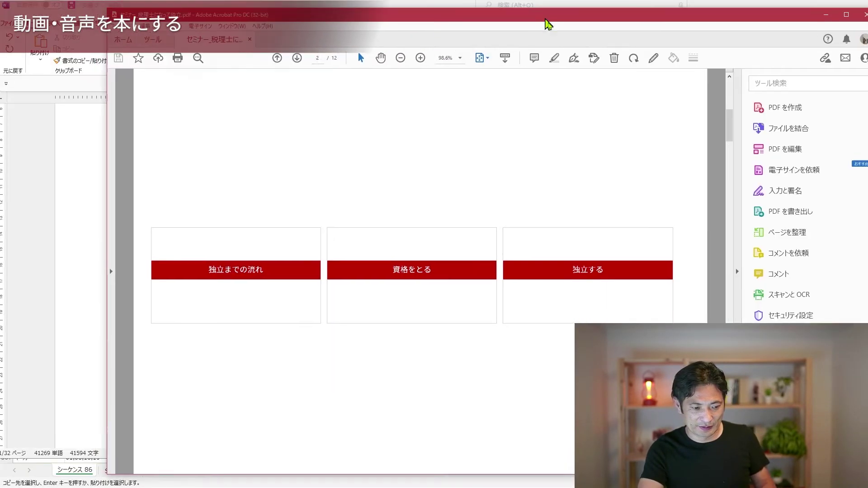
key(alt+Tab)
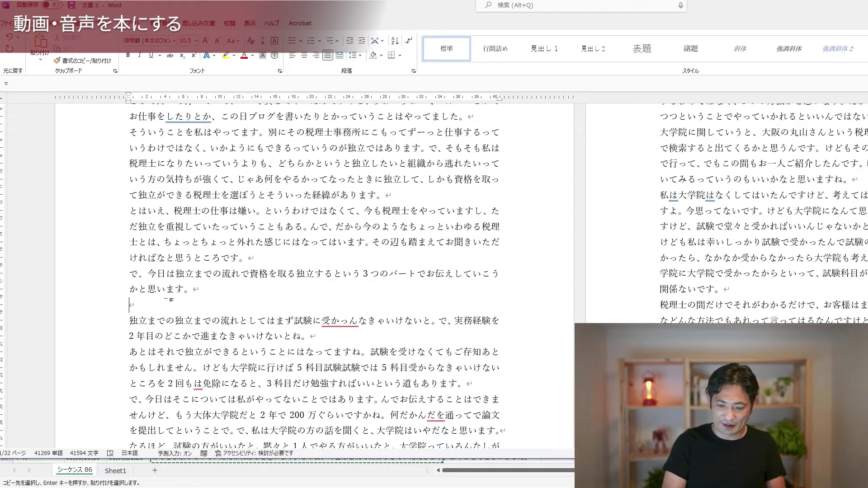
key(Tab)
scroll(166, 301, down, 2)
scroll(166, 303, up, 2)
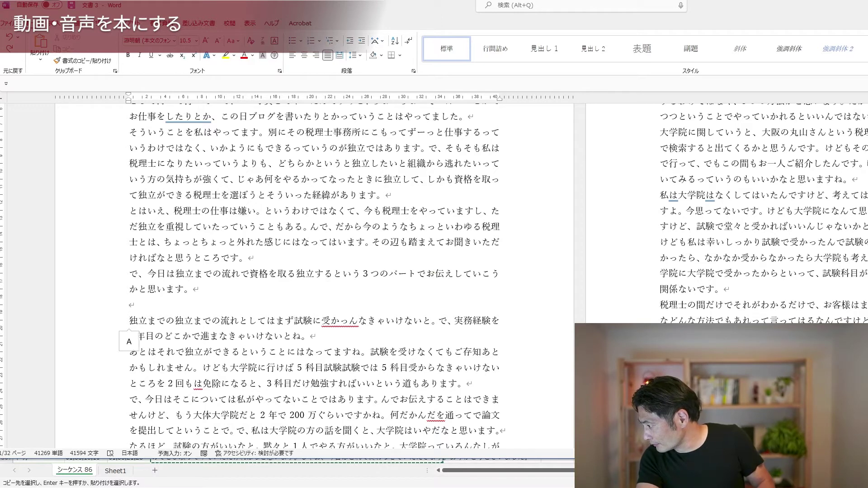
key(Zenkaku_Hankaku)
key(Zenkaku_Hankaku)
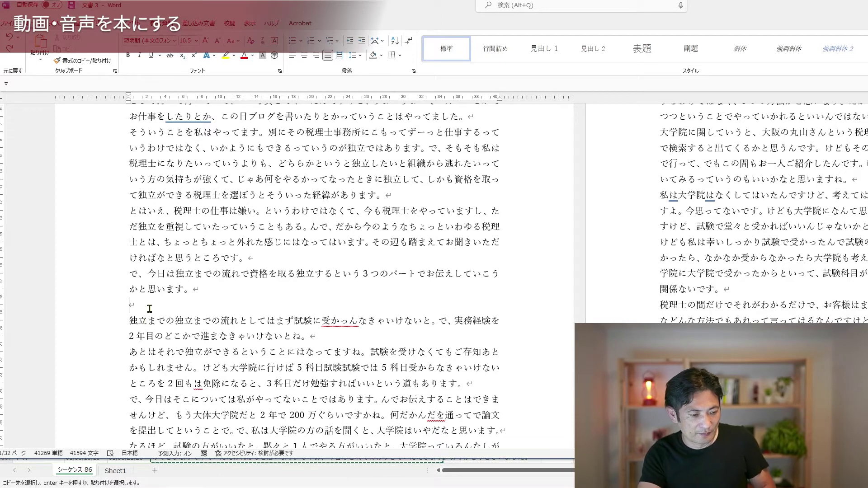
Enter 独立までの流れ on its own line between blank lines and style it 見出し 1
text(dokuritsumaedeno)
key(space)
text(nagare)
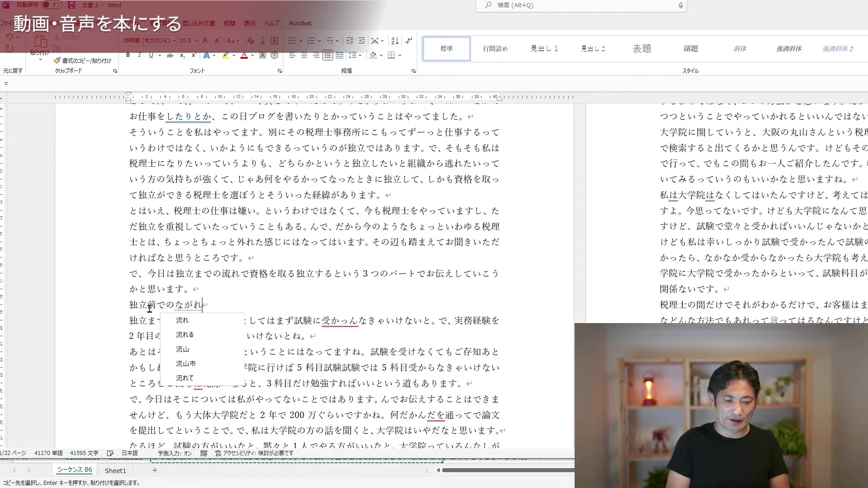
key(BackSpace)
key(BackSpace)
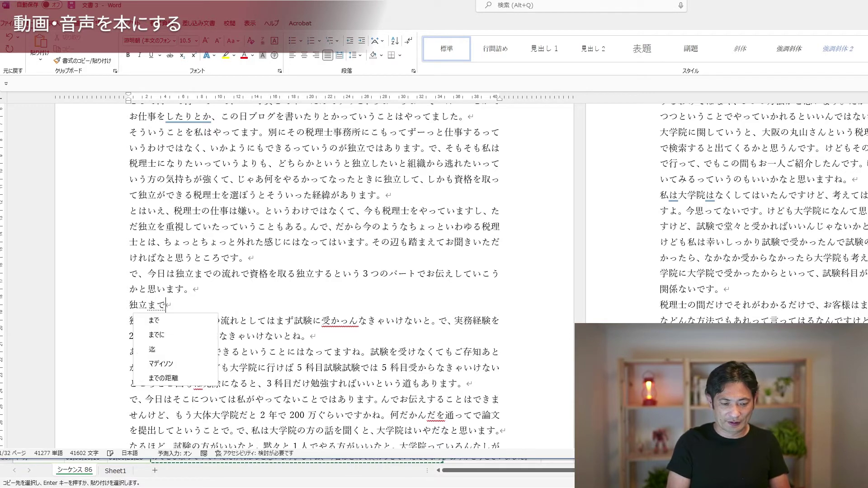
text(madenonagare)
key(space)
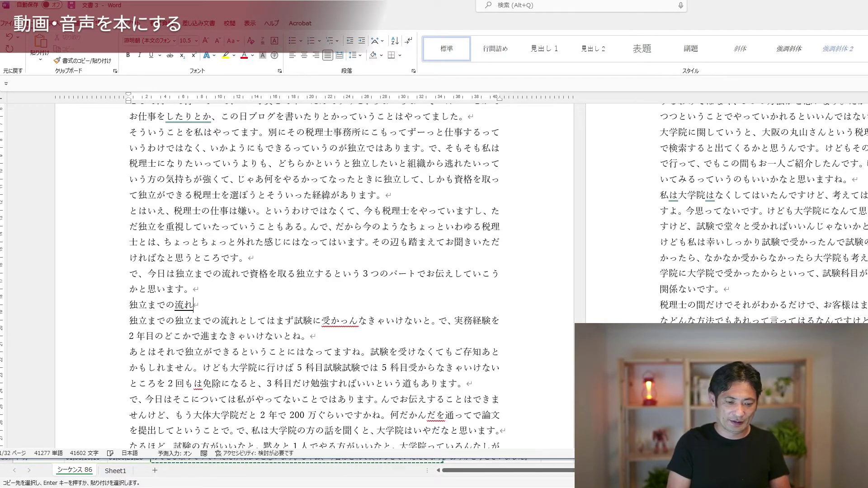
key(Return)
key(Return)
key(Up)
key(Return)
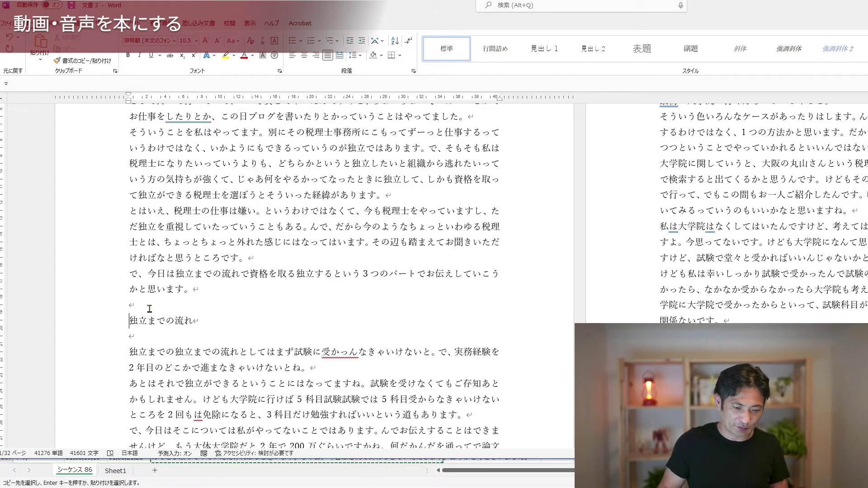
key(ctrl+alt+1)
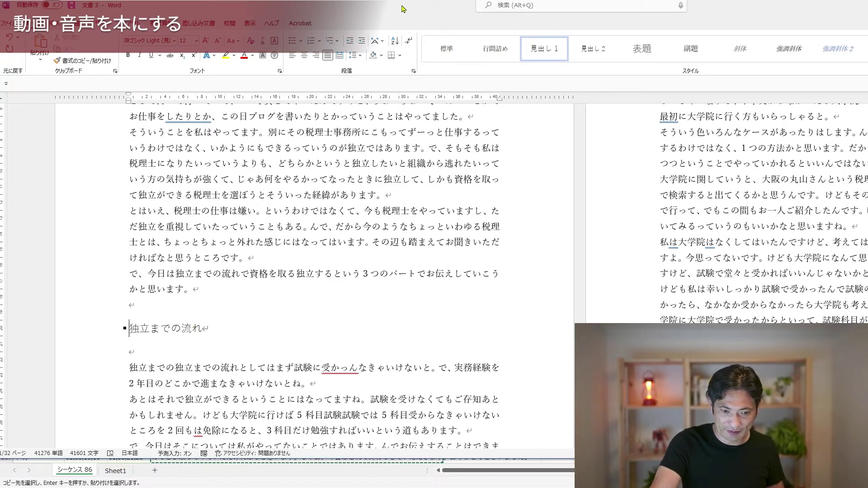
Scroll down through the later transcript pages and back up
scroll(459, 210, down, 5)
scroll(459, 210, down, 5)
scroll(459, 210, down, 5)
scroll(459, 210, down, 5)
scroll(459, 211, down, 3)
scroll(459, 211, down, 1)
scroll(458, 210, down, 5)
scroll(458, 210, down, 5)
scroll(459, 210, down, 5)
scroll(459, 210, down, 5)
scroll(458, 211, up, 10)
scroll(459, 210, up, 3)
scroll(459, 210, up, 3)
scroll(458, 210, up, 3)
scroll(459, 211, up, 3)
scroll(395, 254, up, 2)
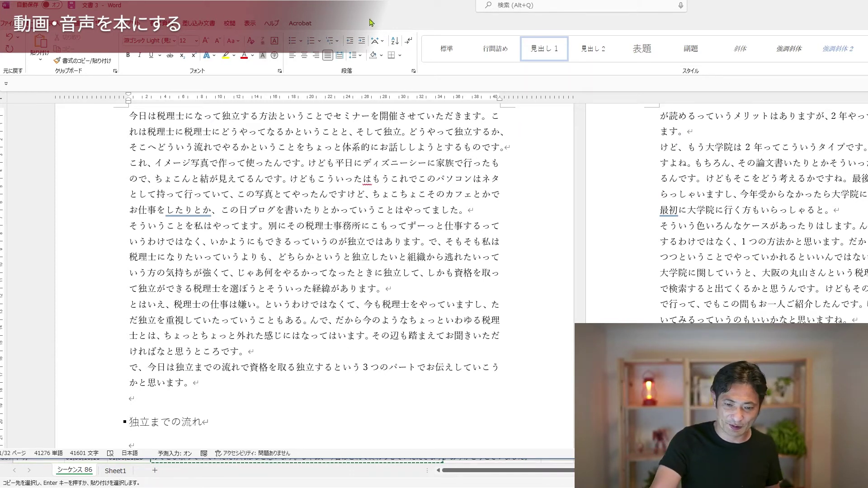
Maximize Word, scroll on, and pull the slide PDF listing the three sections back into view
double_click(394, 22)
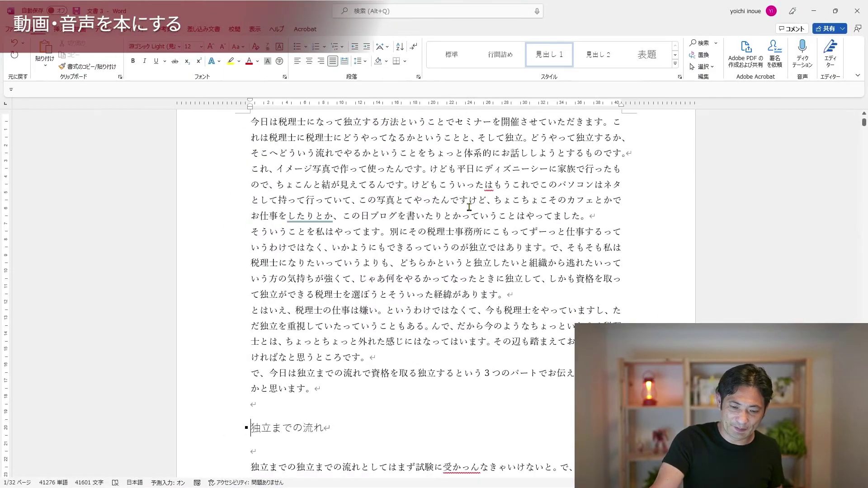
scroll(469, 207, down, 4)
scroll(469, 207, down, 5)
scroll(469, 207, down, 8)
scroll(469, 207, down, 8)
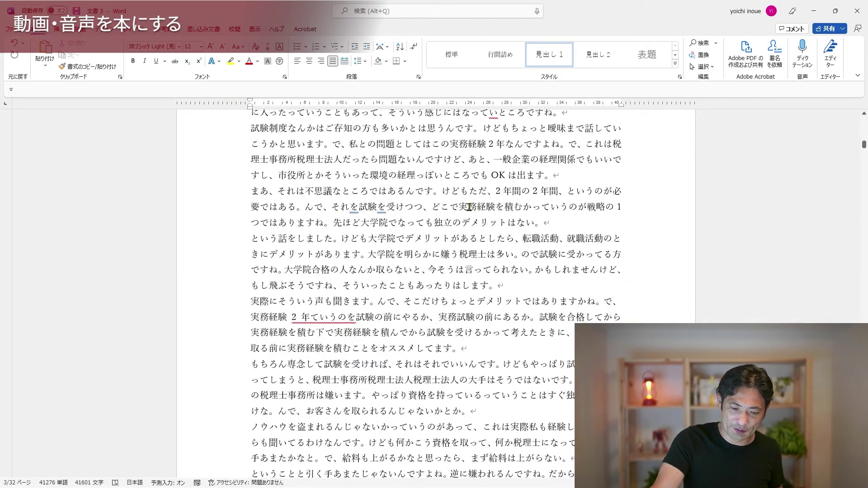
scroll(469, 207, down, 8)
scroll(470, 207, down, 3)
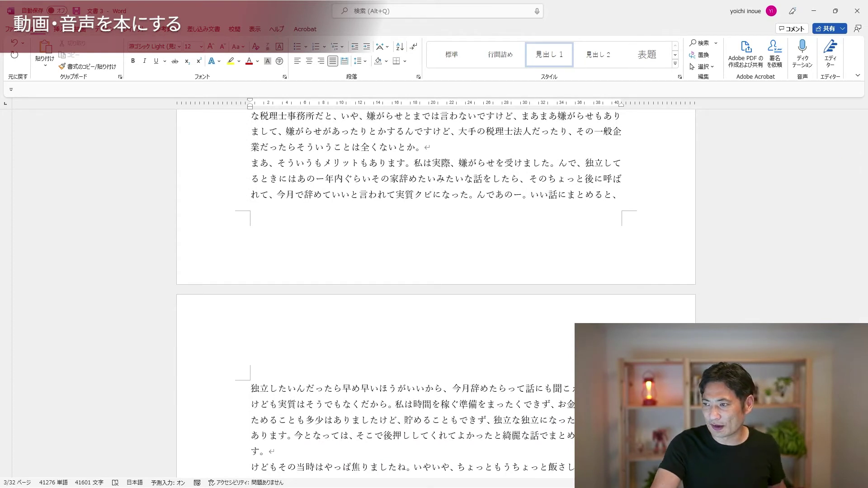
drag(867, 27, 344, 29)
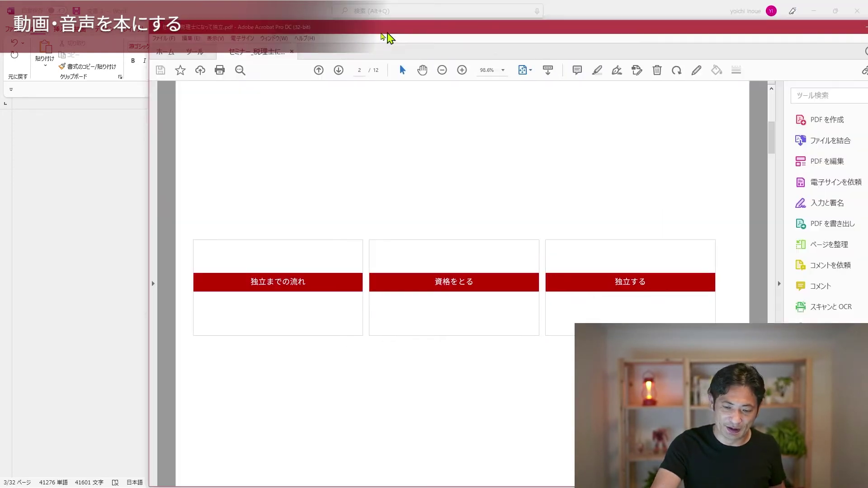
Scan the slide pages, minimize Acrobat, and jump the Premiere playhead to the first clip
scroll(387, 174, down, 2)
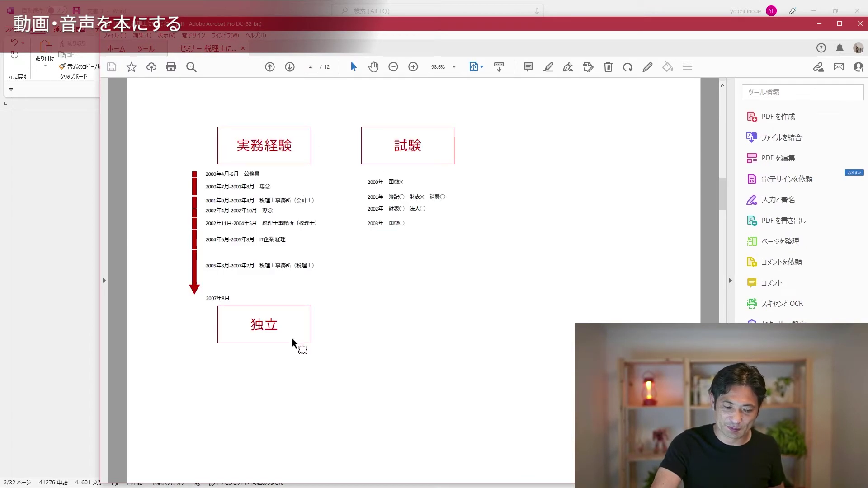
scroll(422, 262, down, 3)
scroll(425, 264, up, 1)
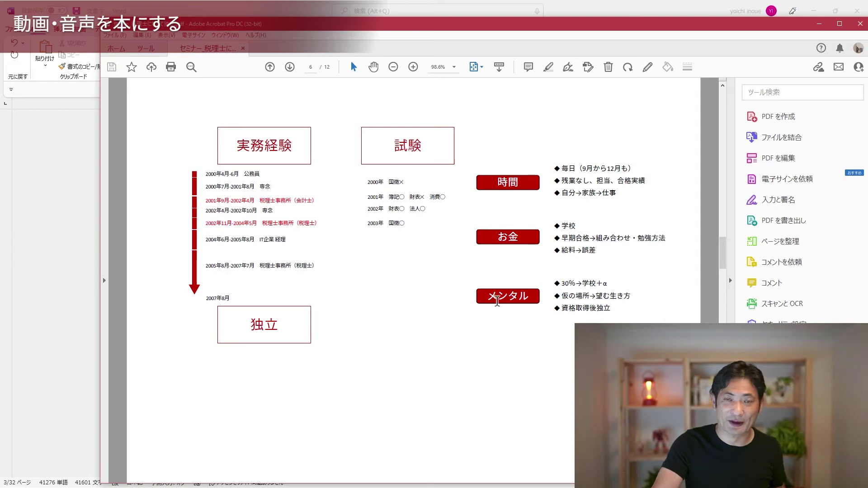
drag(453, 25, 649, 74)
key(super+Down)
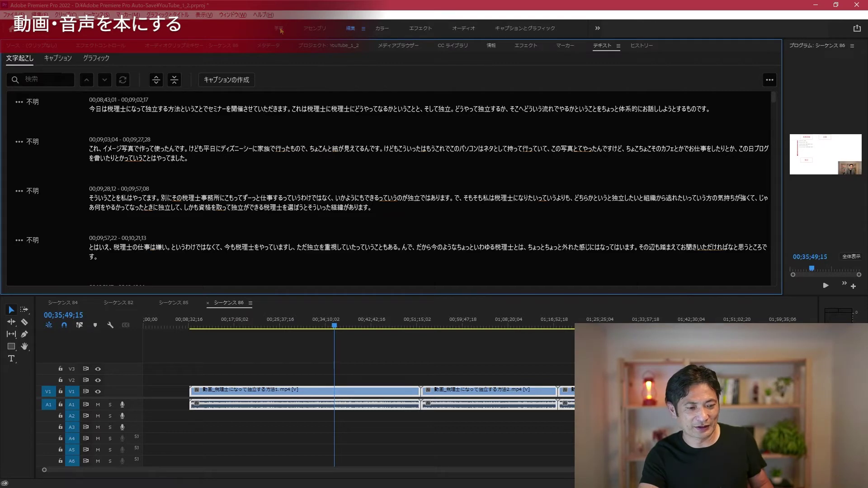
click(365, 343)
key(Up)
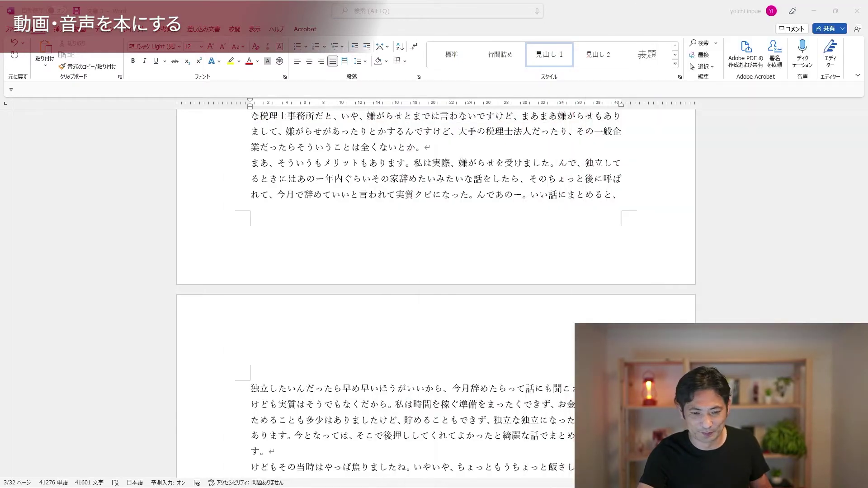
Scroll to the top of page 1 and place the caret in the introduction's first sentence
scroll(454, 208, up, 10)
scroll(453, 208, up, 10)
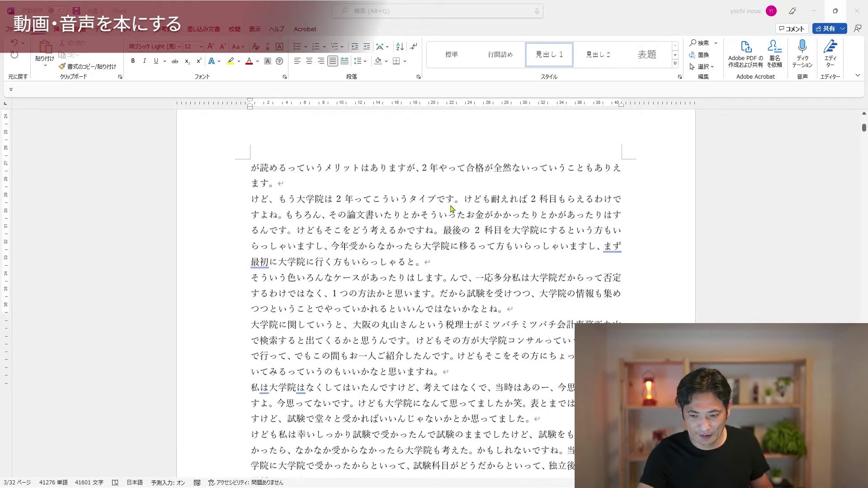
scroll(452, 209, up, 10)
scroll(452, 215, down, 2)
scroll(452, 215, up, 2)
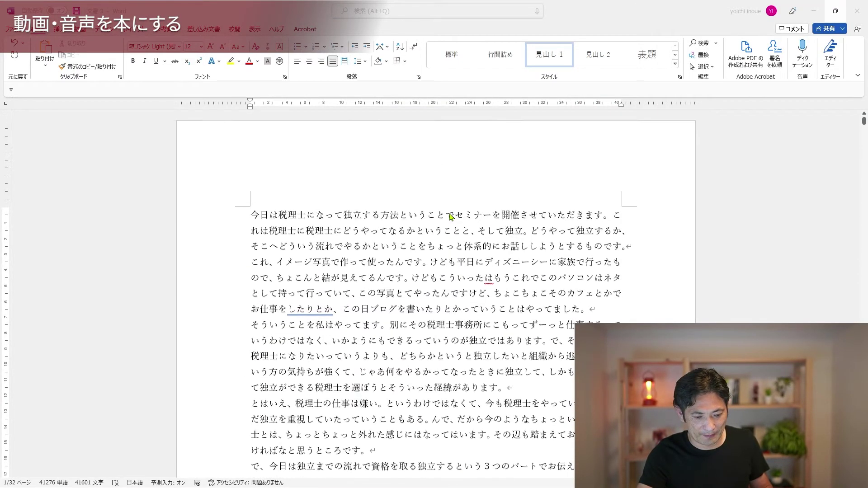
scroll(395, 289, down, 2)
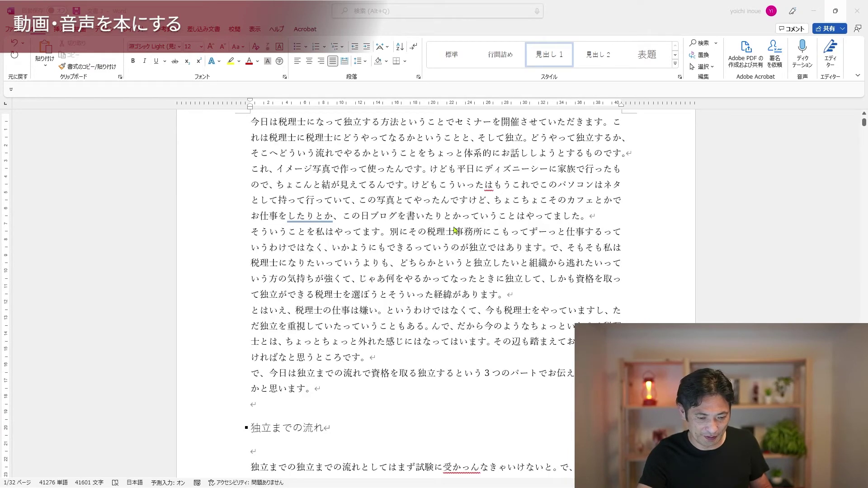
scroll(455, 231, down, 2)
scroll(455, 231, down, 2)
scroll(455, 230, down, 2)
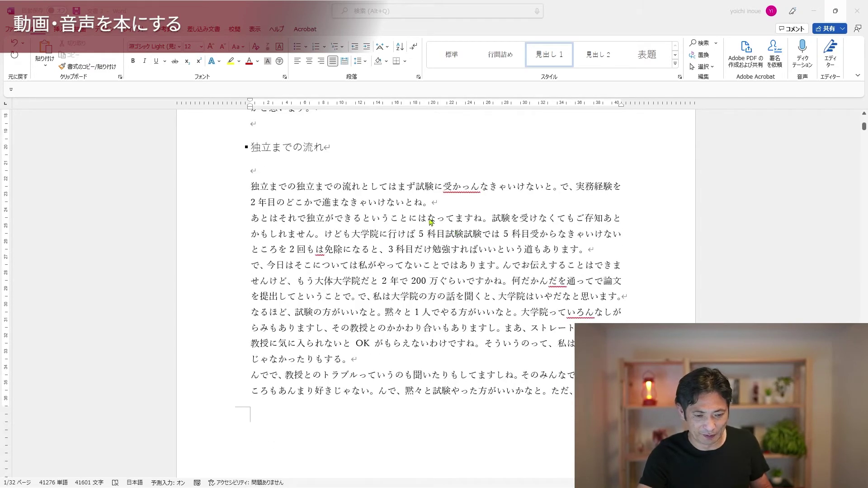
scroll(421, 226, up, 8)
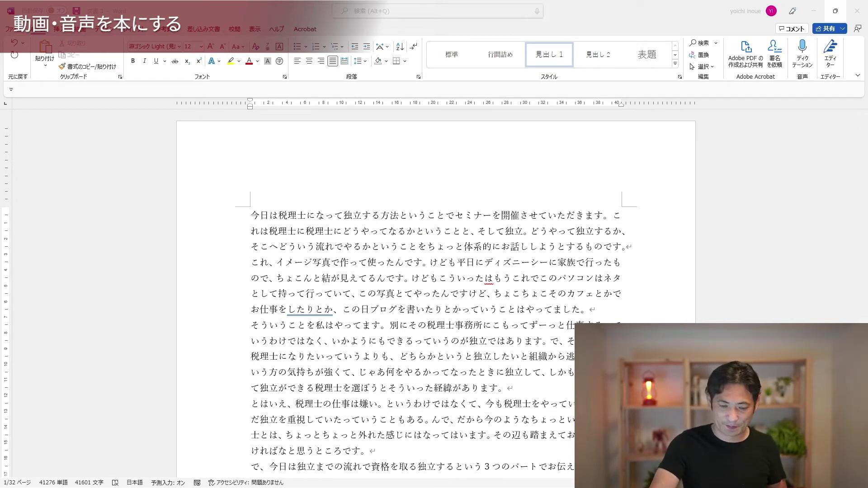
click(419, 211)
click(464, 199)
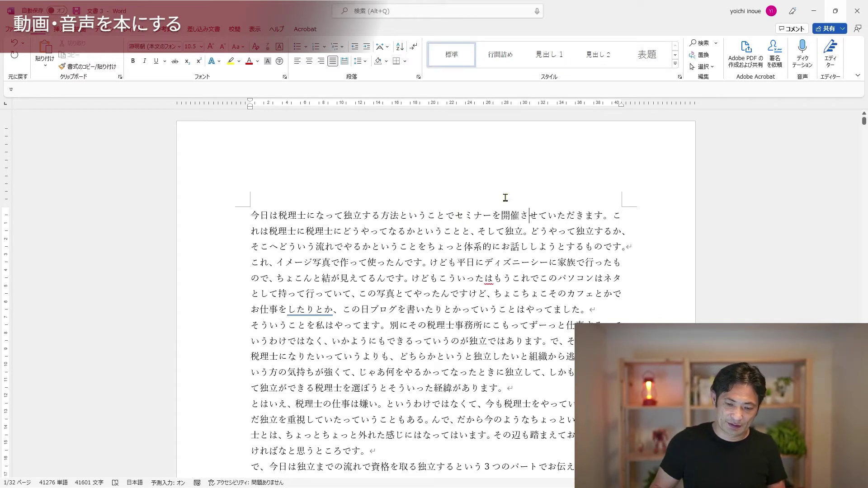
Start a new paragraph after the first sentence and delete the duplicated 税理士に
key(Return)
key(Right)
key(Right)
key(Right)
key(Right)
key(BackSpace)
key(BackSpace)
key(BackSpace)
key(Right)
key(Right)
key(Right)
key(Right)
key(Right)
key(Right)
key(Right)
key(Right)
key(Right)
key(Right)
key(Right)
key(Down)
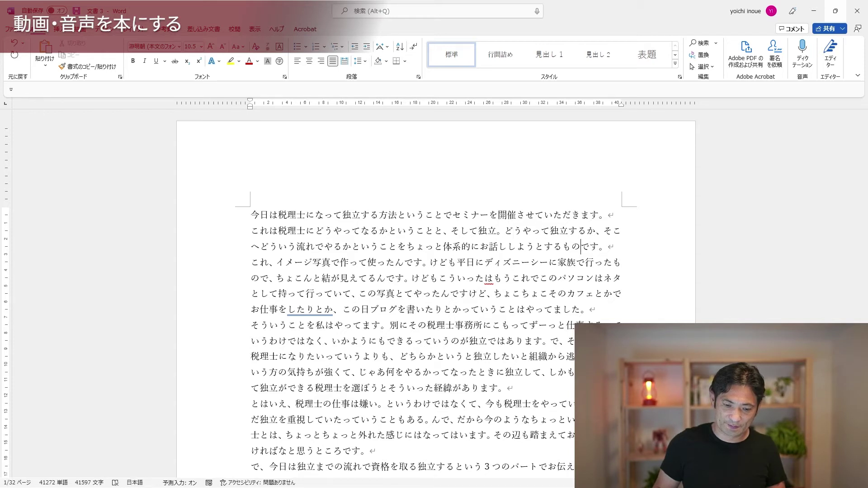
Delete the filler ちょっと and add a blank line before the これ、 paragraph
click(433, 247)
key(BackSpace)
key(BackSpace)
key(BackSpace)
key(BackSpace)
key(Down)
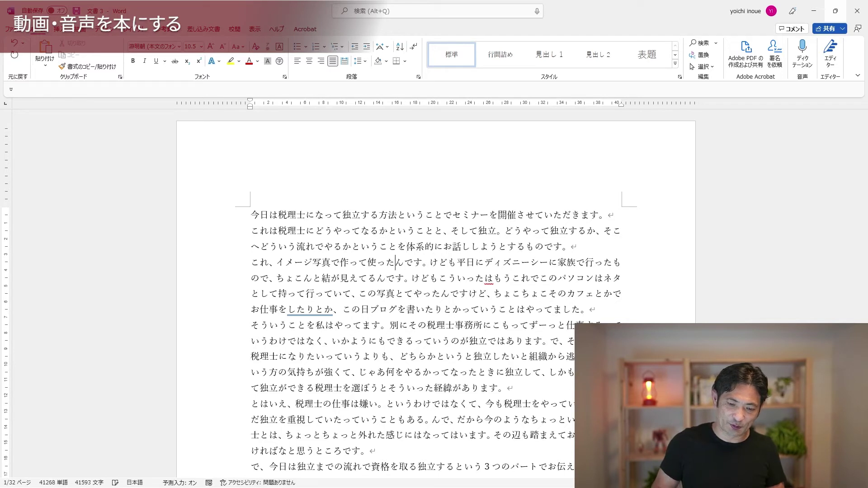
key(Left)
key(Left)
key(Return)
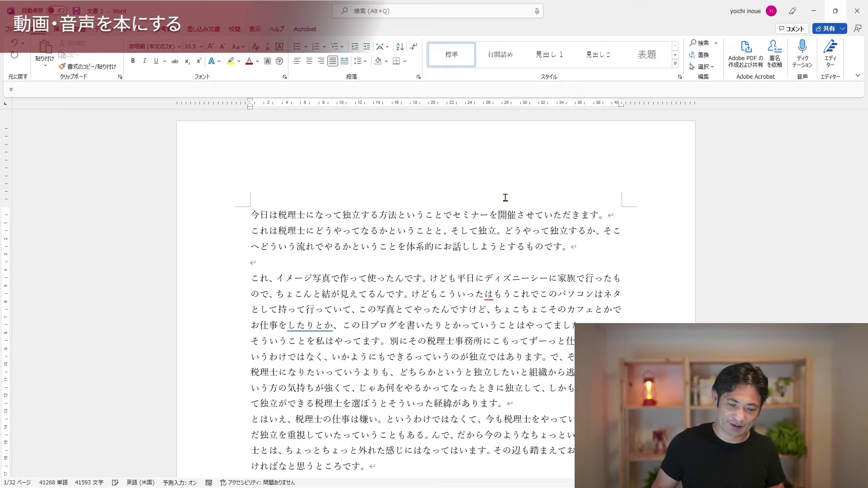
Delete the イメージ写真 aside ending in けども after これ、
key(shift+Right)
key(shift+Right)
key(shift+Right)
key(shift+Right)
key(shift+Right)
key(shift+Right)
key(shift+Right)
key(shift+Right)
key(shift+Right)
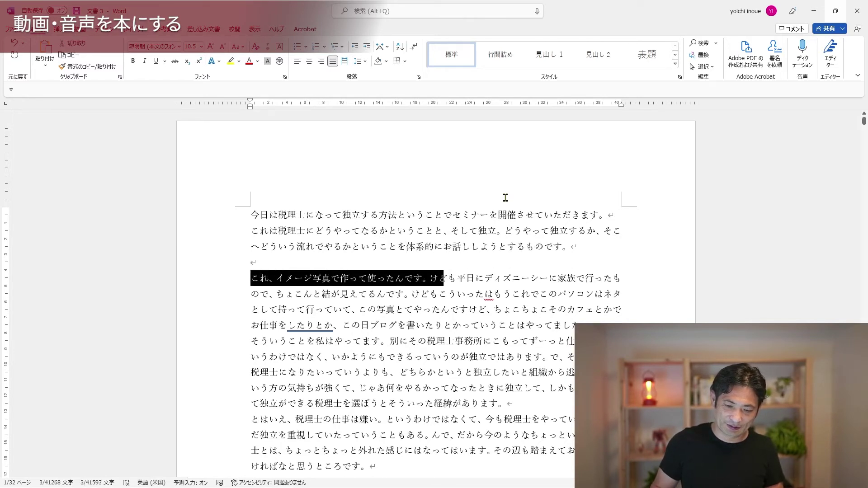
key(shift+Right)
key(shift+Down)
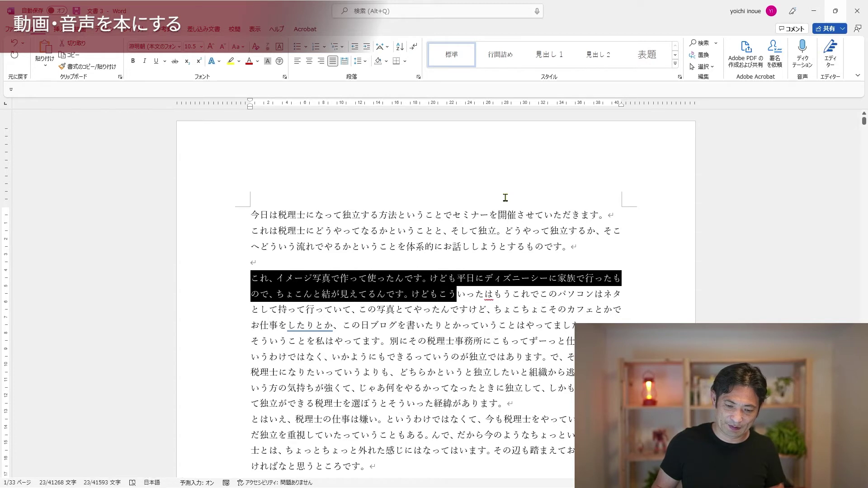
key(shift+Down)
key(shift+Down)
key(shift+Left)
key(shift+Left)
key(shift+Left)
key(shift+Left)
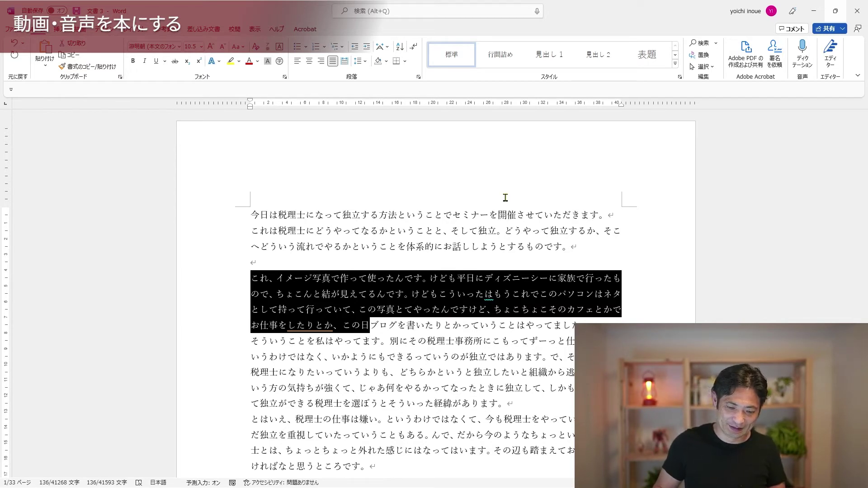
key(Left)
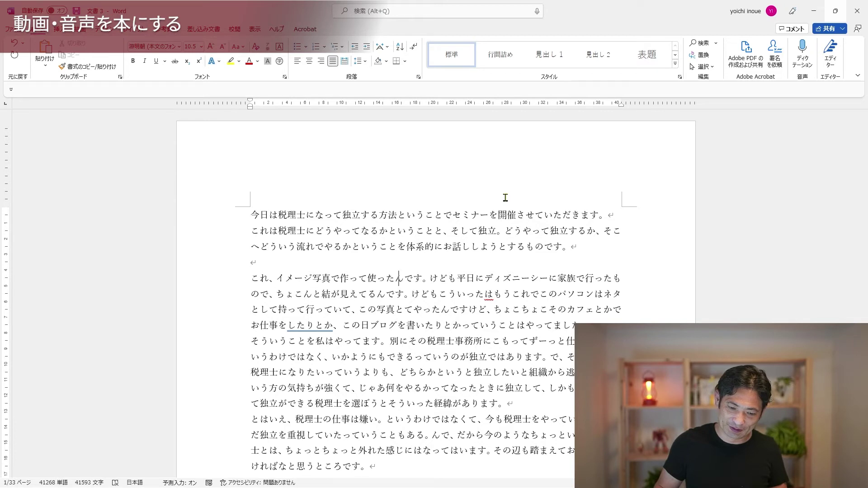
key(Left)
key(Left)
key(Left)
key(shift+Right)
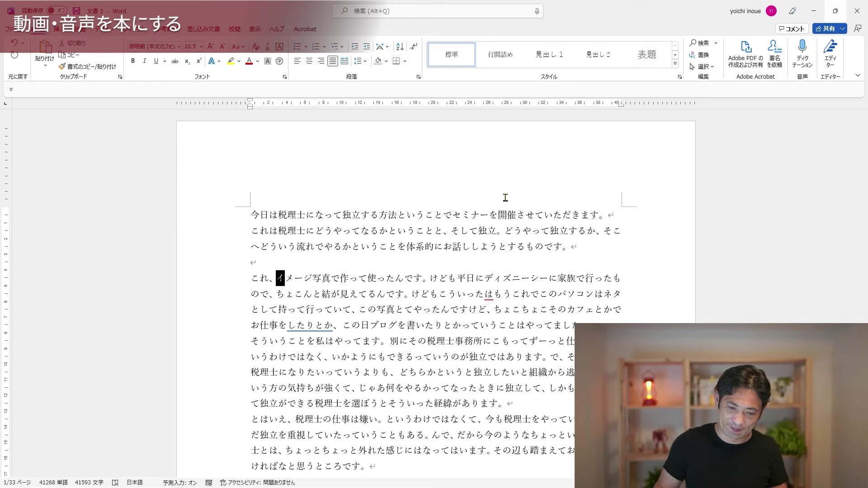
key(shift+Right)
key(shift+Right)
key(shift+Right)
key(shift+Right)
key(shift+Right)
key(shift+Right)
key(Delete)
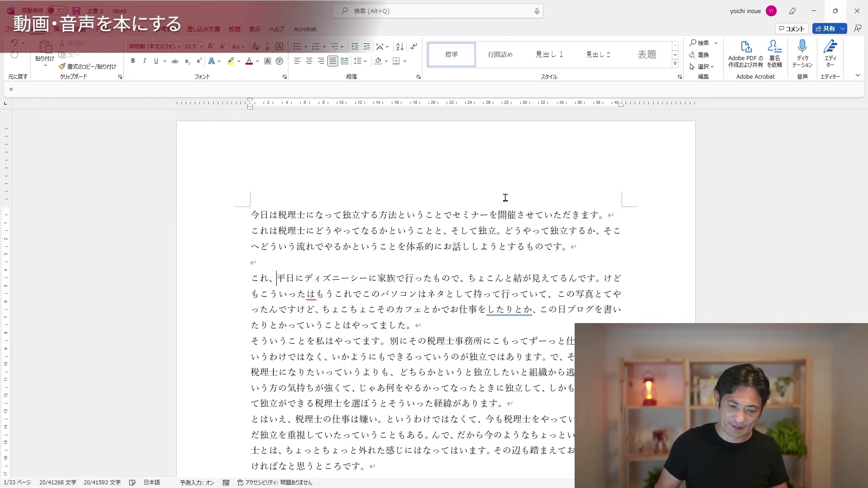
Set そういうことを off with a blank line and split the paragraph before 別に
key(Down)
key(Down)
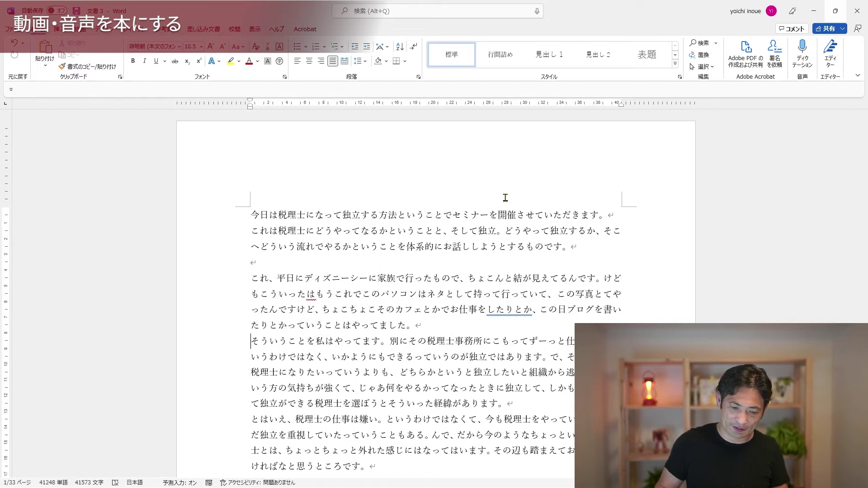
key(Return)
key(Down)
key(Right)
key(Right)
key(Right)
key(Up)
key(Return)
key(Return)
key(Up)
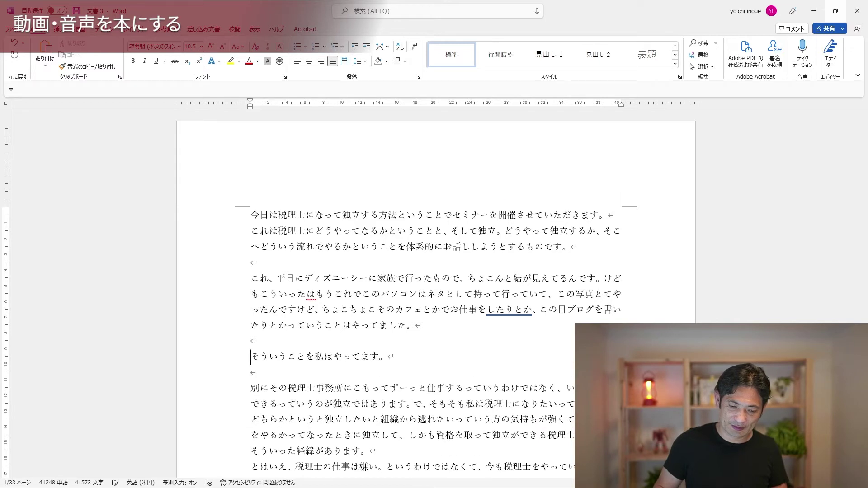
key(Up)
key(BackSpace)
key(Down)
key(Down)
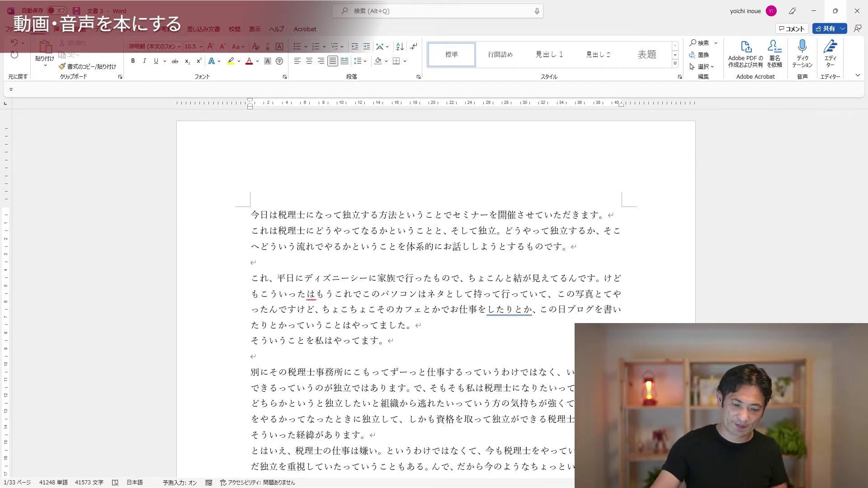
key(Down)
Delete the unneeded その and split the paragraph after 独立ではあります。
scroll(436, 294, down, 2)
click(288, 281)
key(BackSpace)
key(BackSpace)
key(Right)
key(Right)
key(Right)
key(Right)
key(Right)
key(Right)
key(Right)
key(Right)
key(Right)
key(Right)
key(Right)
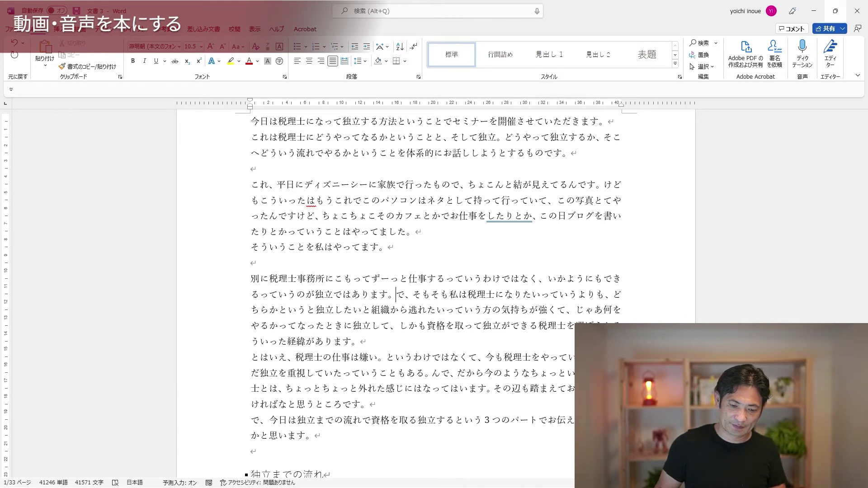
key(Return)
Remove the leading で、, add a blank line before そもそも, and put a comma after 独立したい
key(shift+Right)
key(shift+Right)
key(BackSpace)
key(Return)
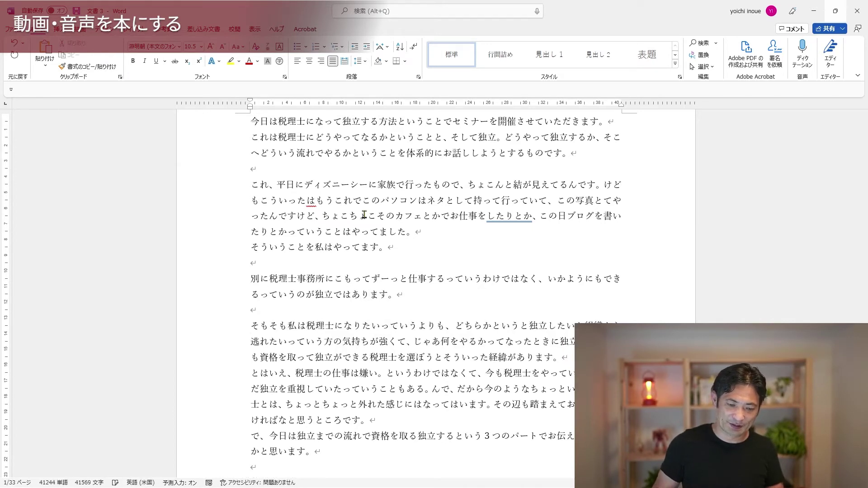
key(Right)
key(Right)
key(Right)
key(Right)
key(Right)
key(Right)
key(Right)
key(Right)
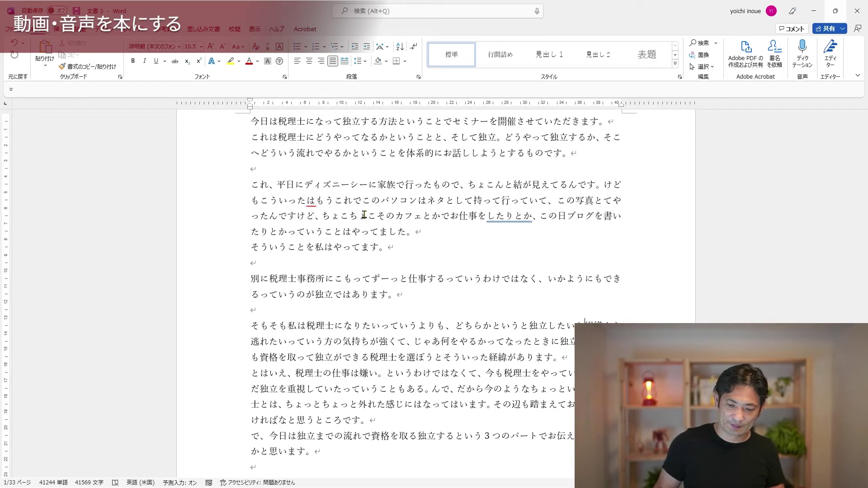
key(Delete)
text(、)
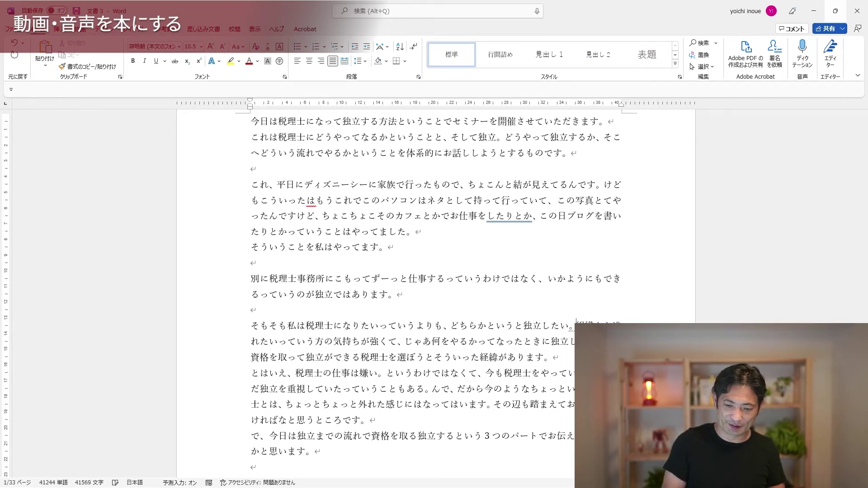
key(Return)
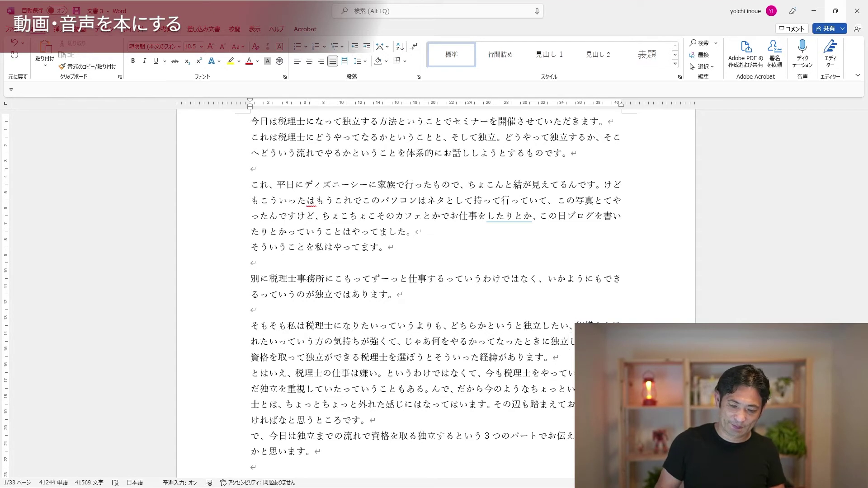
Start a new paragraph with a blank line after 経緯があります。, before とはいえ
key(Right)
key(Right)
key(Right)
key(Right)
key(Right)
key(Right)
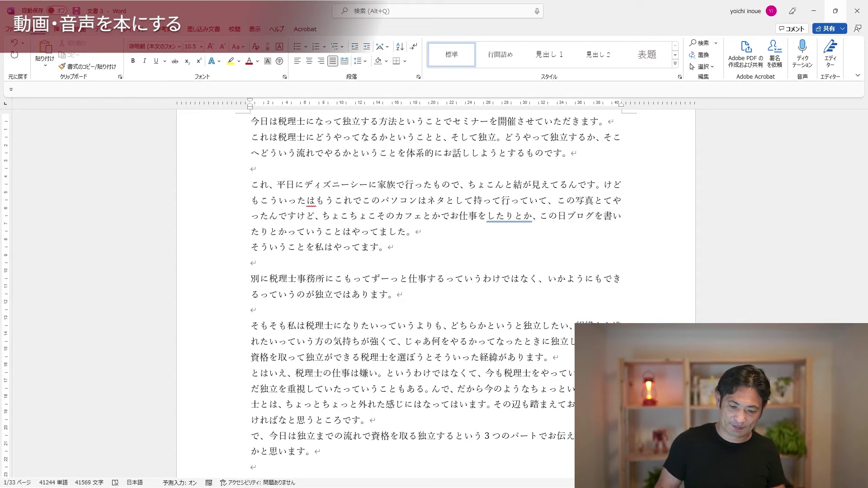
key(Return)
key(BackSpace)
key(BackSpace)
key(BackSpace)
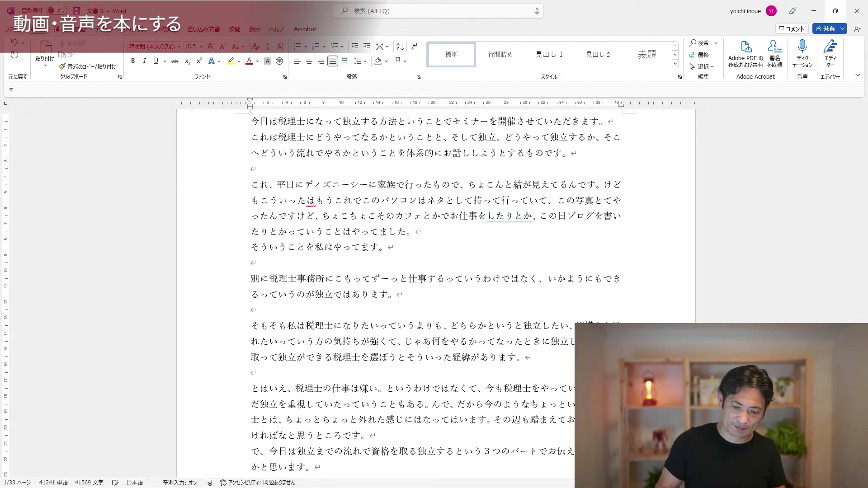
key(BackSpace)
key(BackSpace)
key(BackSpace)
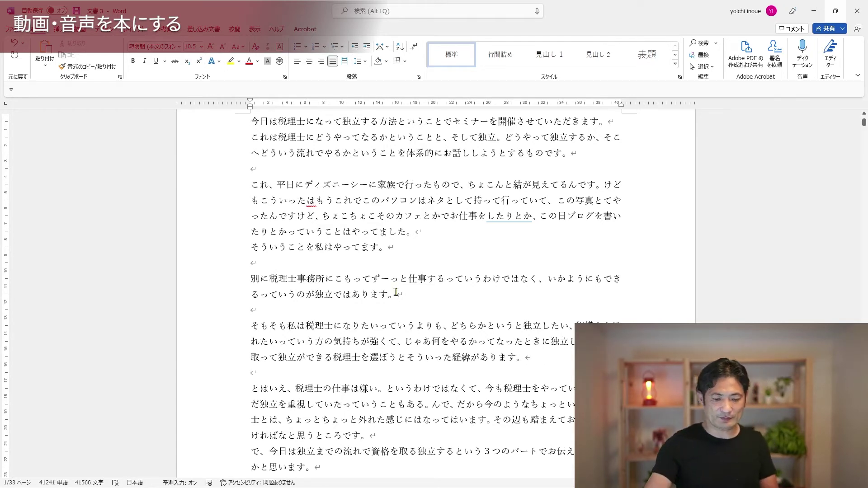
scroll(396, 276, down, 4)
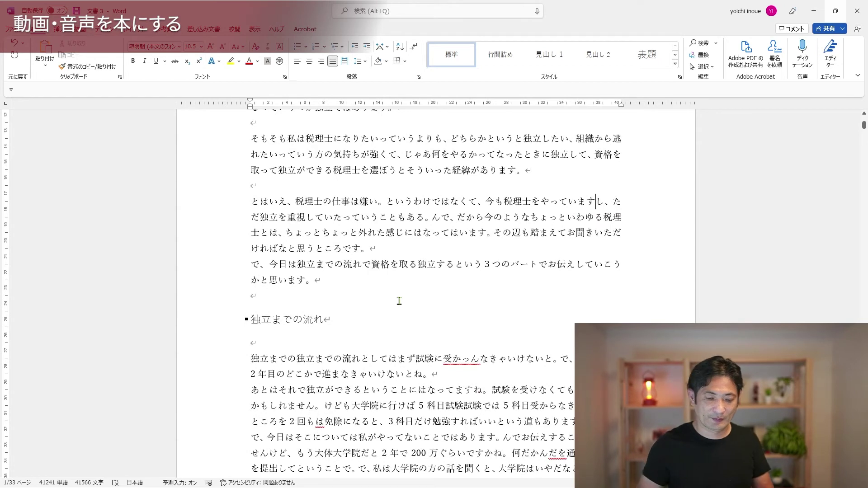
Delete the filler ただ and replace 。んで after ある with ので
key(Right)
key(Right)
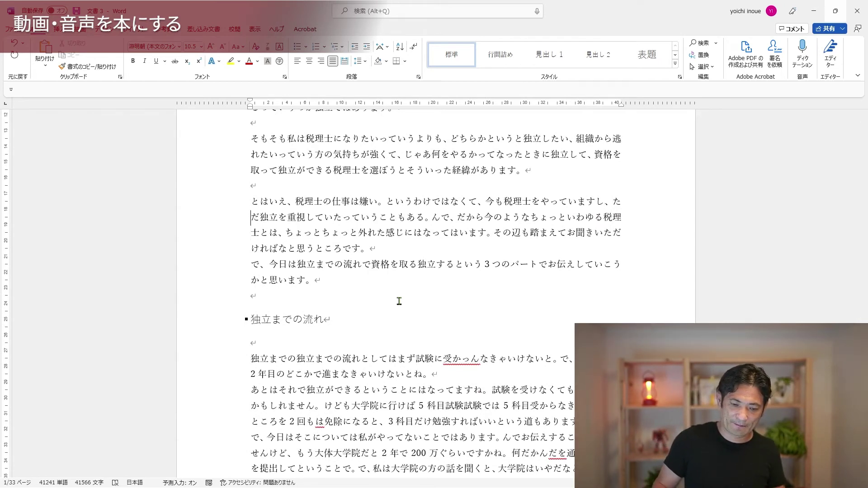
key(BackSpace)
key(BackSpace)
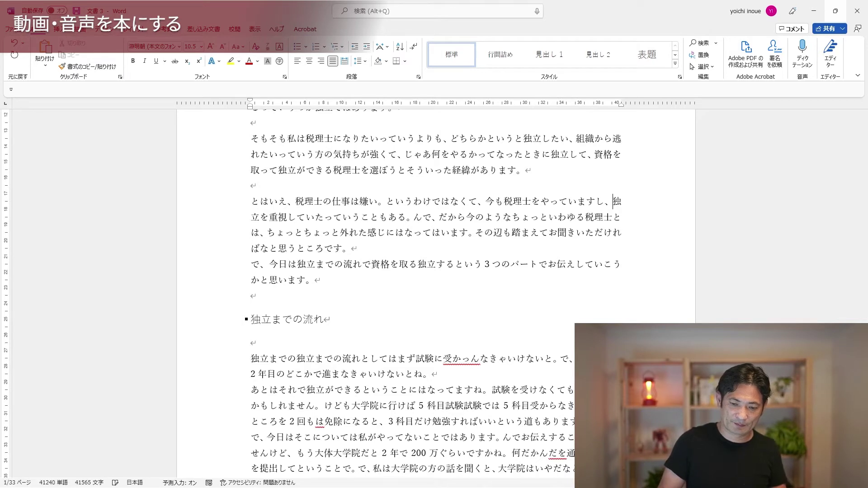
key(Right)
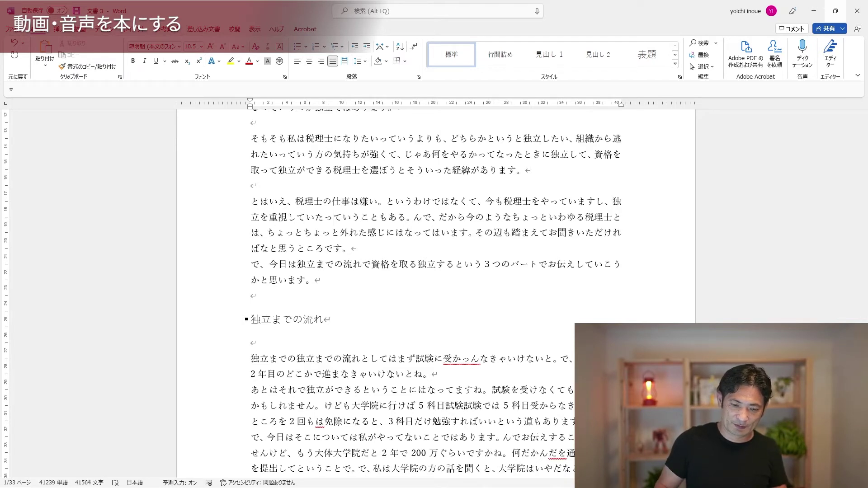
key(shift+Right)
key(shift+Right)
key(shift+Right)
key(BackSpace)
text(ので)
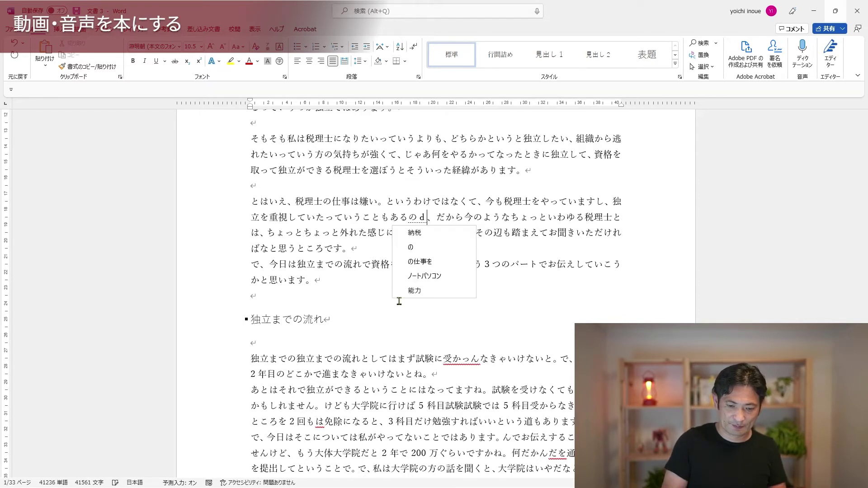
key(Return)
Delete the duplicate ちょっと, break the line before その辺, and replace で、 before 今日は with a paragraph break
key(ctrl+Right)
key(ctrl+Right)
key(ctrl+Right)
key(ctrl+Right)
key(BackSpace)
key(BackSpace)
key(BackSpace)
key(BackSpace)
key(ctrl+Right)
key(ctrl+Right)
key(ctrl+Right)
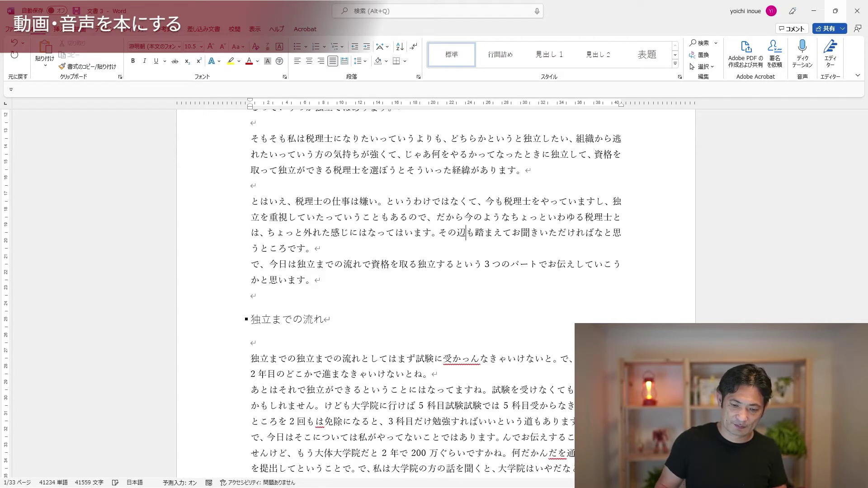
key(Return)
key(Down)
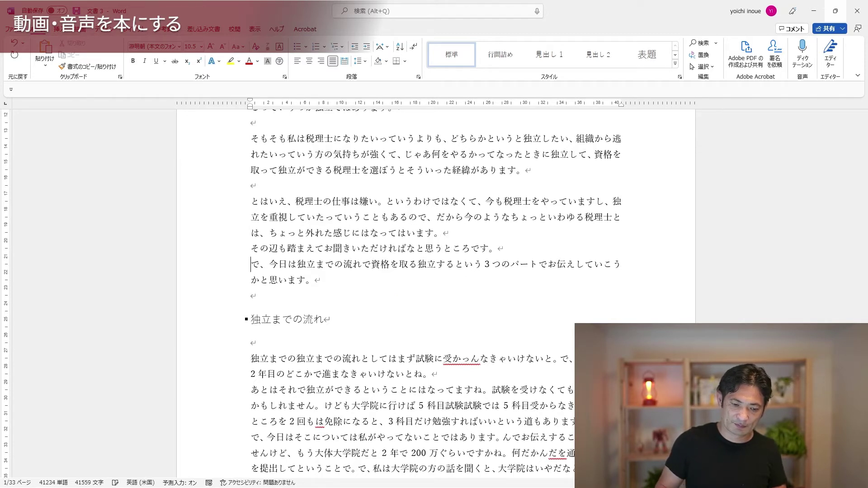
key(shift+Right)
key(shift+Right)
key(Return)
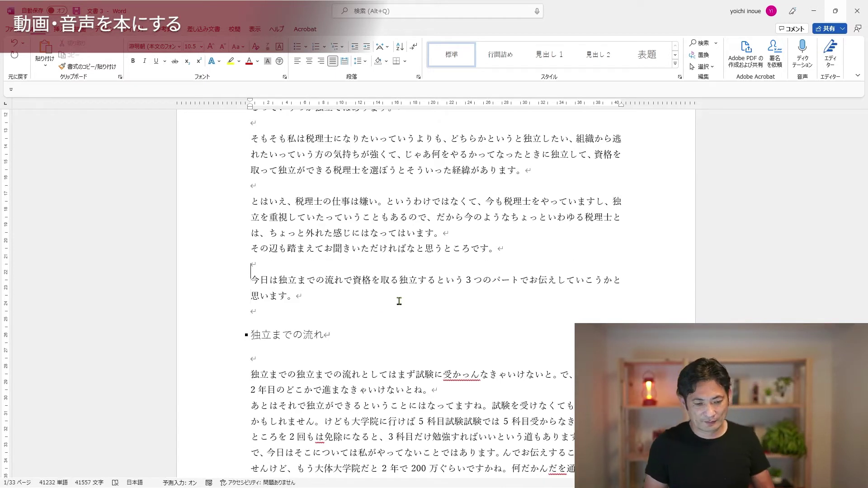
key(Down)
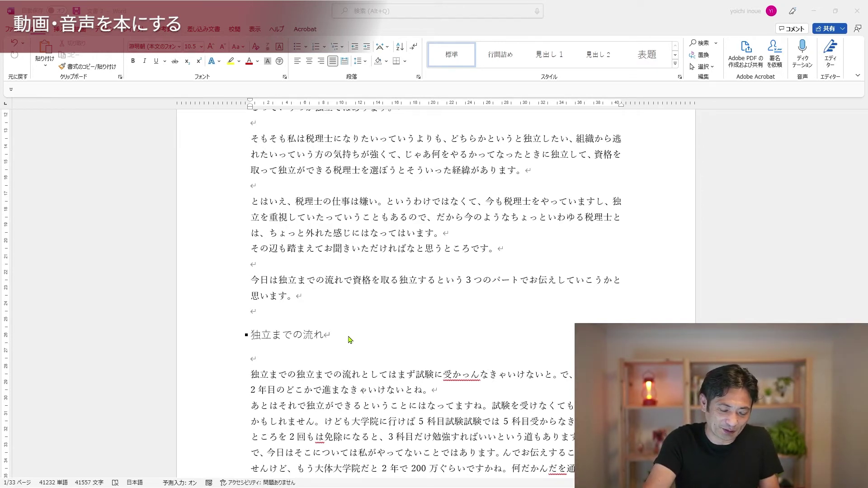
scroll(349, 339, down, 6)
scroll(349, 340, down, 5)
scroll(349, 339, down, 5)
scroll(349, 340, up, 12)
scroll(349, 339, up, 2)
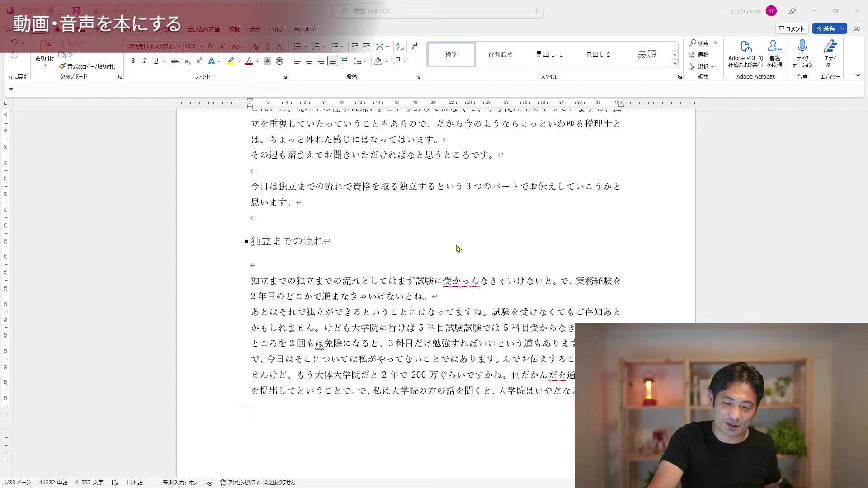
scroll(438, 271, up, 2)
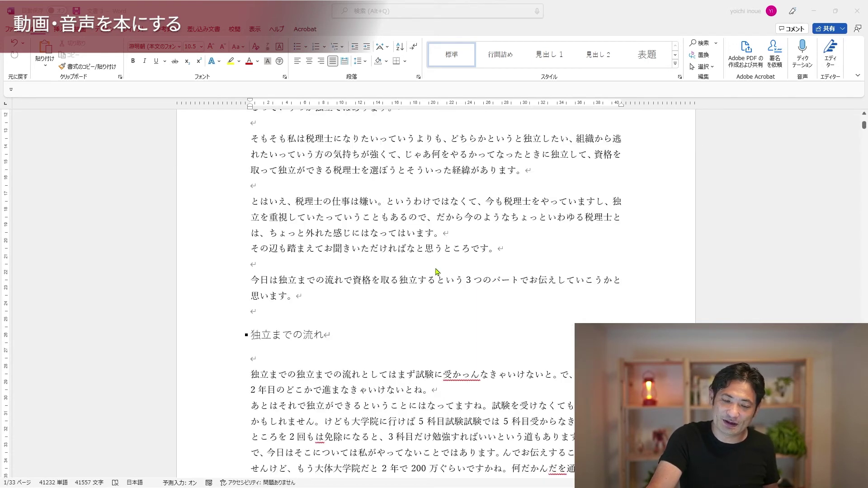
scroll(437, 272, up, 4)
scroll(437, 272, down, 2)
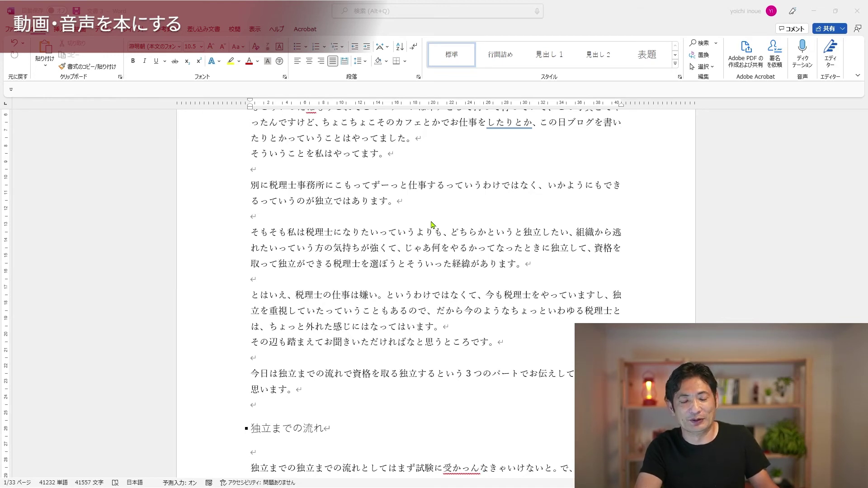
scroll(432, 225, down, 8)
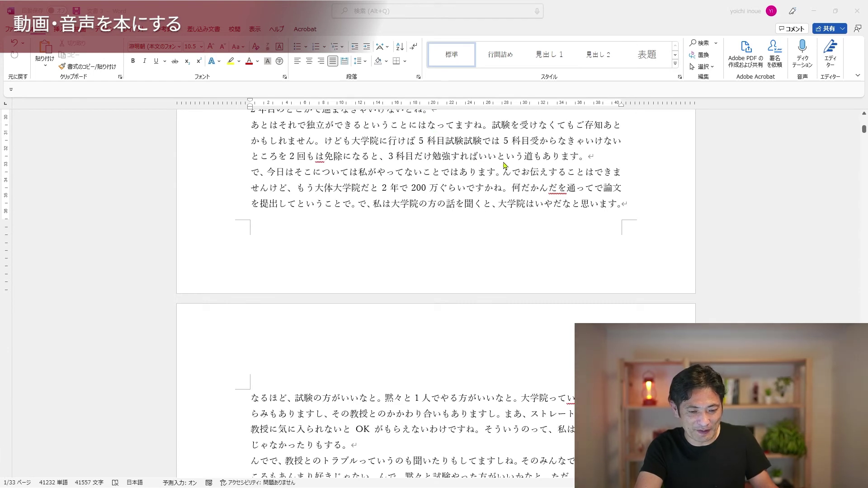
click(513, 190)
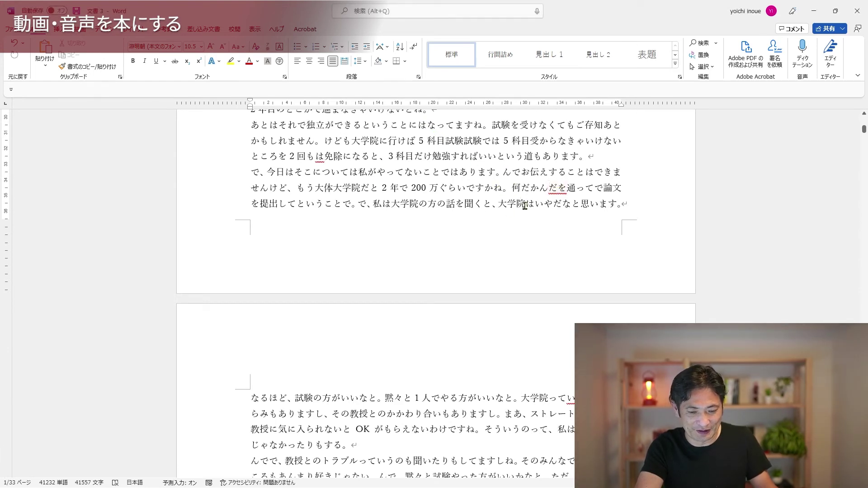
scroll(425, 396, down, 4)
scroll(425, 397, up, 6)
scroll(425, 395, up, 1)
scroll(425, 396, up, 3)
scroll(425, 397, up, 4)
scroll(425, 397, up, 2)
scroll(425, 396, down, 2)
scroll(425, 396, down, 1)
scroll(425, 397, down, 3)
scroll(425, 396, up, 3)
scroll(425, 396, up, 3)
scroll(425, 397, down, 2)
scroll(425, 396, down, 2)
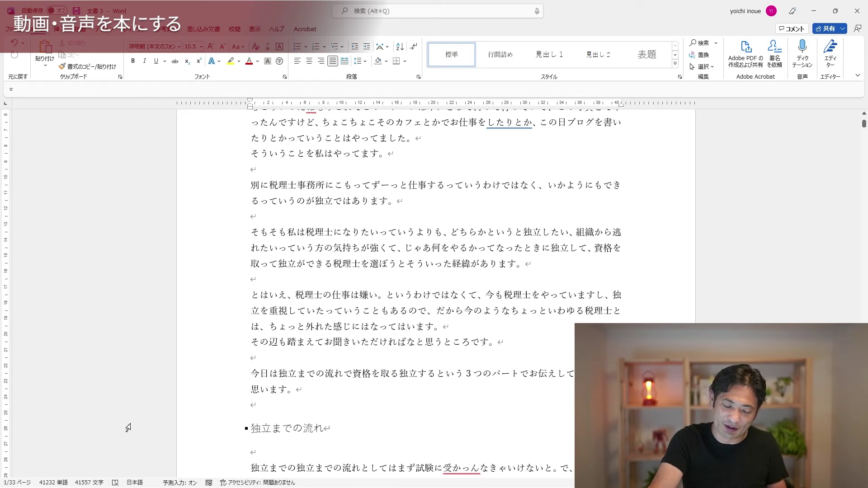
scroll(345, 352, down, 3)
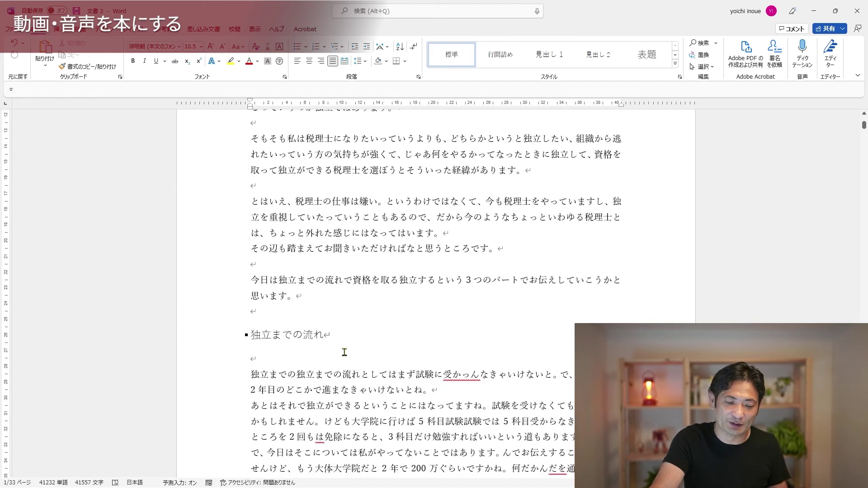
scroll(345, 352, down, 1)
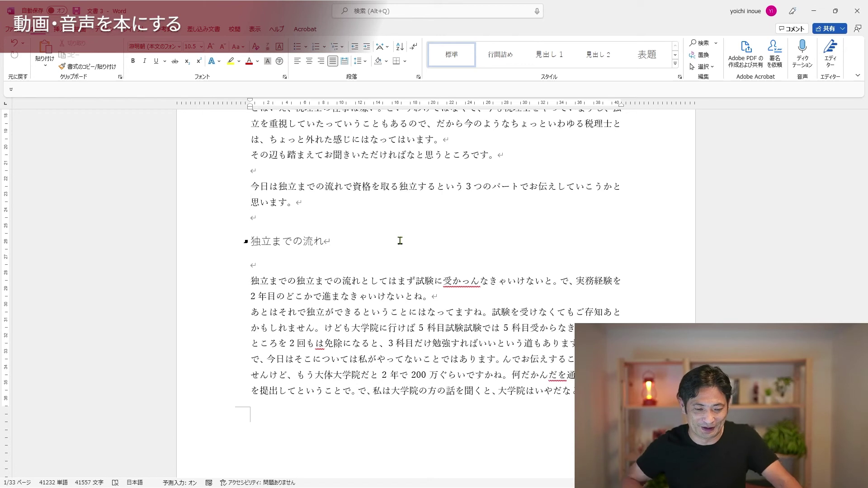
scroll(400, 241, down, 4)
scroll(400, 241, down, 6)
scroll(400, 241, down, 5)
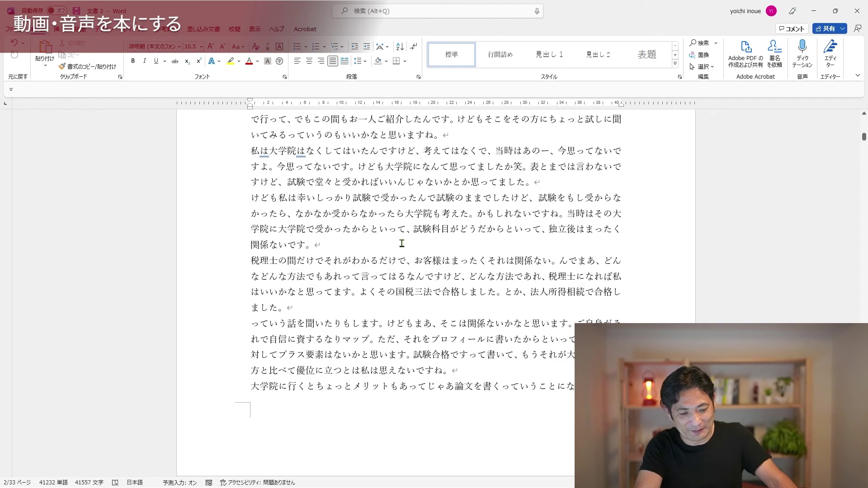
scroll(363, 185, up, 5)
scroll(362, 186, up, 5)
scroll(363, 186, up, 5)
scroll(363, 185, up, 5)
scroll(363, 185, down, 3)
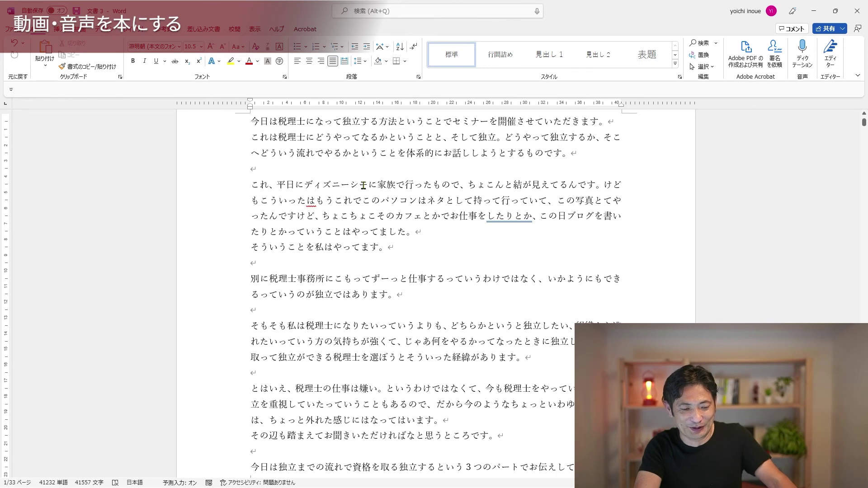
scroll(406, 239, down, 3)
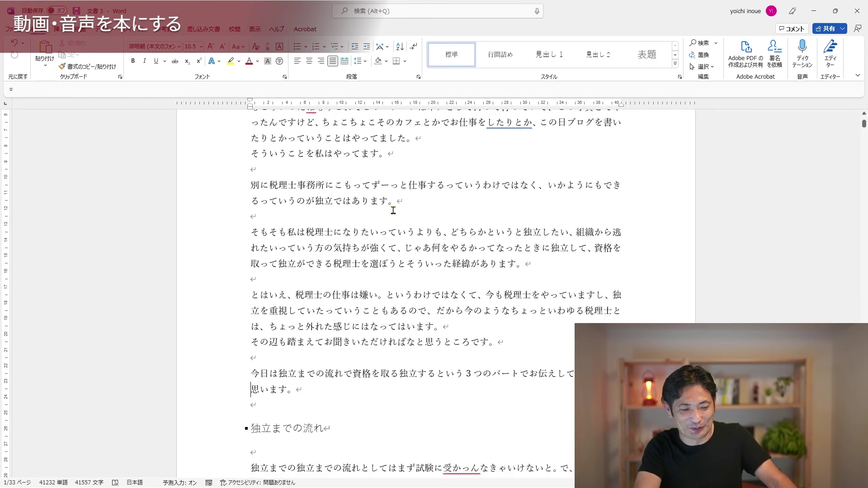
scroll(407, 258, down, 3)
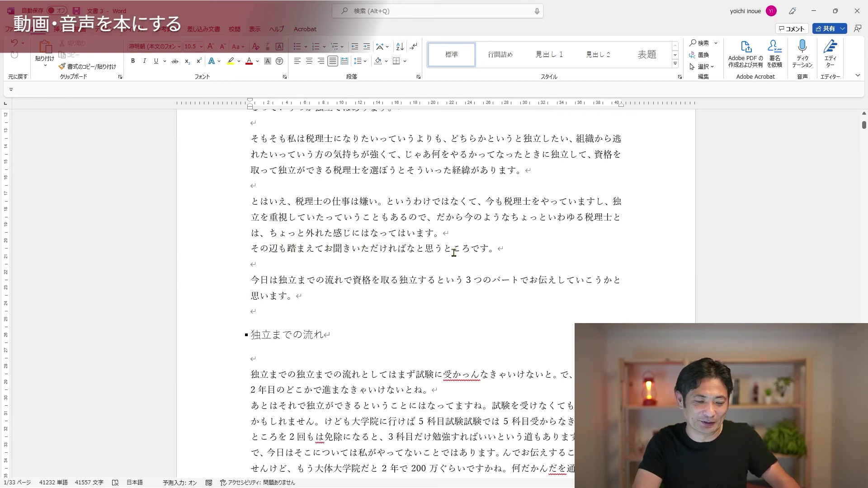
Change その辺も to その辺りを in the closing sentence
click(287, 248)
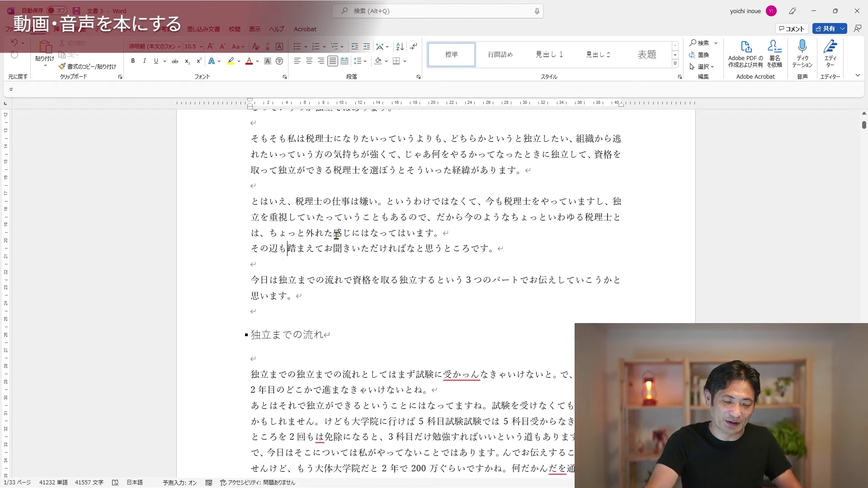
key(BackSpace)
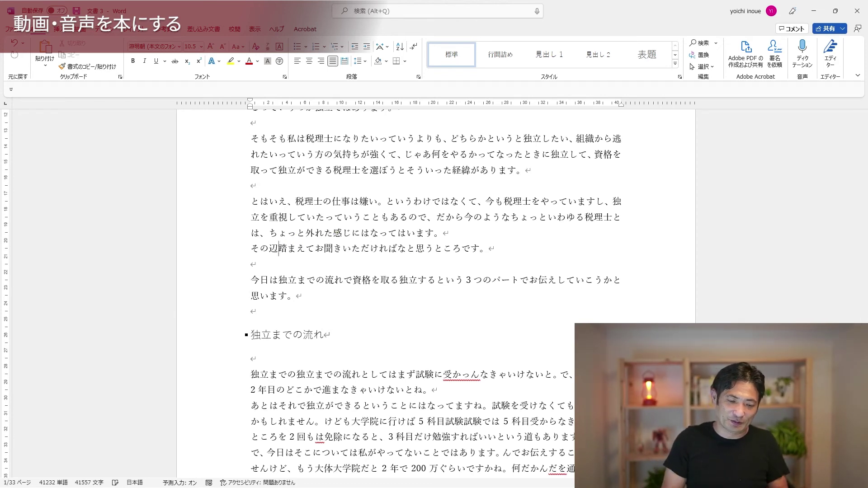
text(りを)
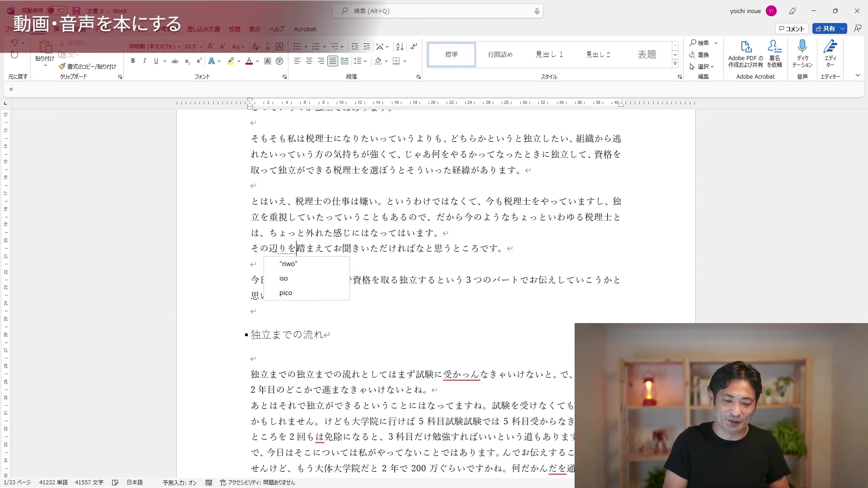
key(Return)
Replace お聞き with お読み before いただければ
key(BackSpace)
key(BackSpace)
key(BackSpace)
text(ぽよ)
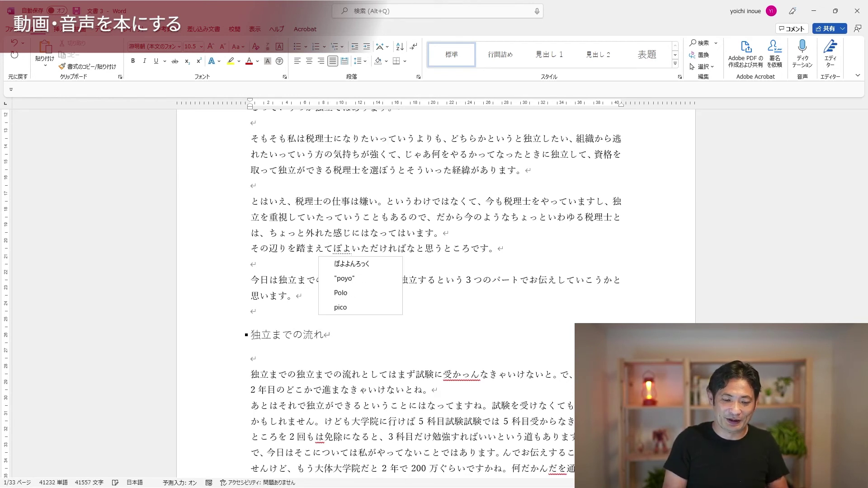
key(BackSpace)
key(BackSpace)
text(およ)
text(み)
key(space)
click(251, 264)
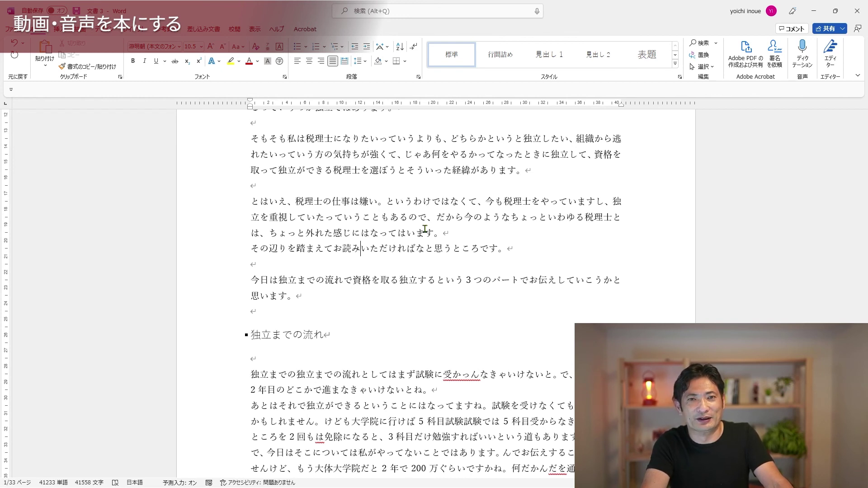
scroll(426, 229, down, 3)
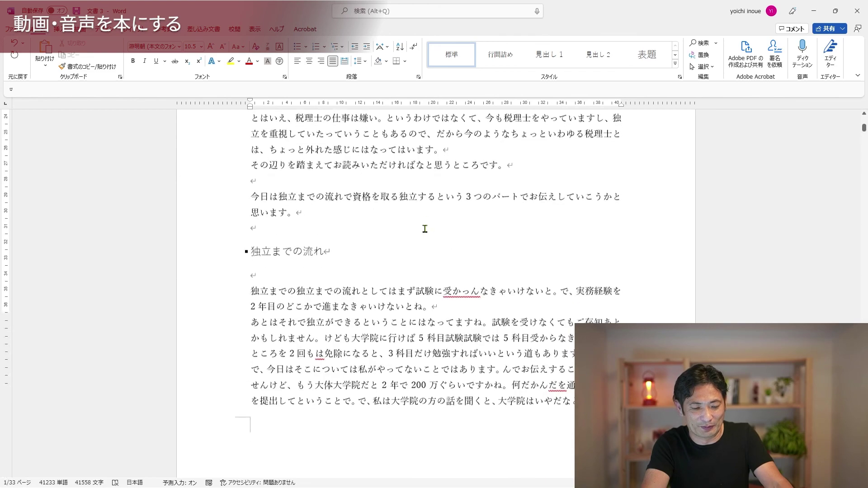
scroll(425, 228, down, 5)
scroll(425, 229, up, 6)
scroll(425, 229, up, 4)
scroll(425, 229, up, 2)
scroll(425, 228, down, 12)
scroll(425, 228, down, 7)
scroll(425, 229, down, 6)
scroll(425, 229, down, 6)
scroll(425, 229, up, 9)
scroll(425, 229, down, 2)
scroll(425, 229, down, 6)
scroll(425, 229, down, 8)
scroll(425, 228, down, 5)
scroll(425, 228, down, 5)
scroll(425, 228, down, 7)
scroll(425, 229, down, 7)
scroll(425, 229, down, 7)
scroll(425, 229, down, 7)
scroll(425, 229, down, 7)
scroll(425, 229, down, 7)
scroll(425, 229, down, 7)
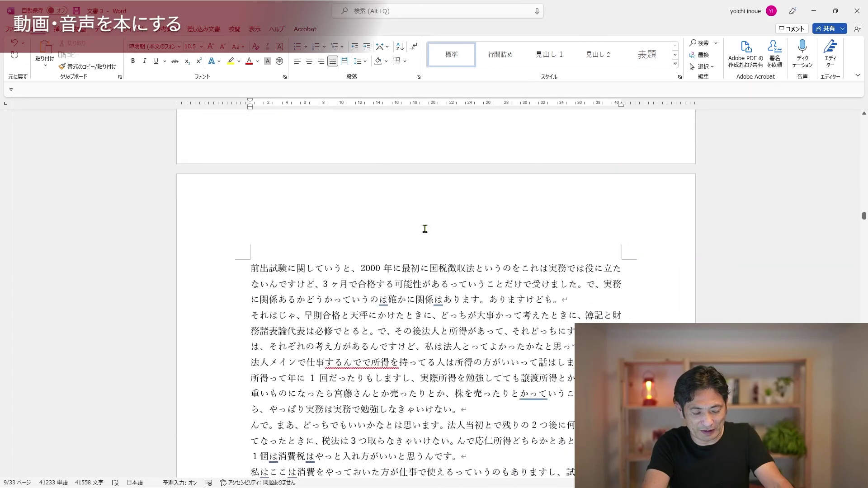
scroll(425, 228, down, 7)
scroll(425, 229, down, 7)
scroll(425, 229, down, 7)
scroll(425, 228, down, 5)
scroll(425, 229, down, 5)
scroll(425, 228, down, 5)
scroll(425, 229, down, 5)
scroll(425, 229, down, 2)
scroll(425, 229, down, 5)
scroll(425, 229, down, 1)
scroll(425, 229, down, 5)
scroll(425, 229, down, 5)
scroll(425, 229, down, 5)
scroll(425, 229, down, 5)
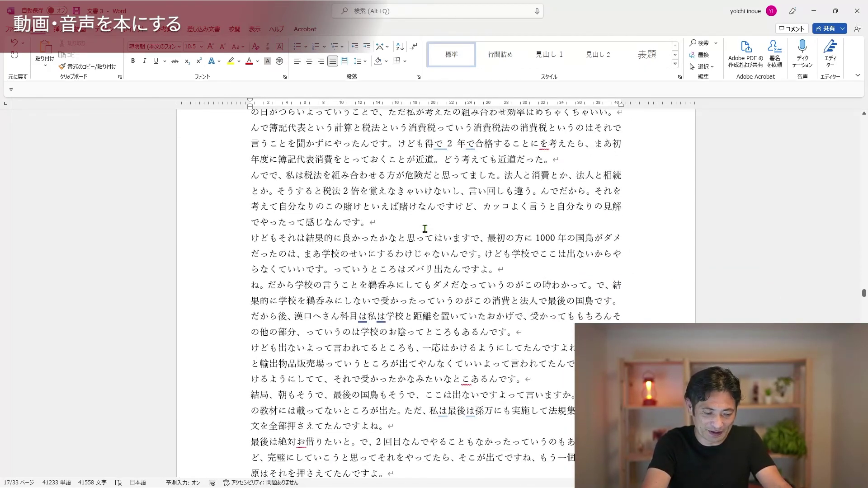
scroll(425, 229, down, 5)
scroll(425, 229, down, 1)
scroll(425, 229, down, 5)
scroll(425, 228, down, 5)
scroll(425, 229, down, 4)
scroll(425, 229, down, 4)
scroll(425, 229, down, 5)
scroll(425, 228, down, 7)
scroll(425, 229, down, 8)
scroll(425, 228, down, 1)
scroll(425, 229, down, 2)
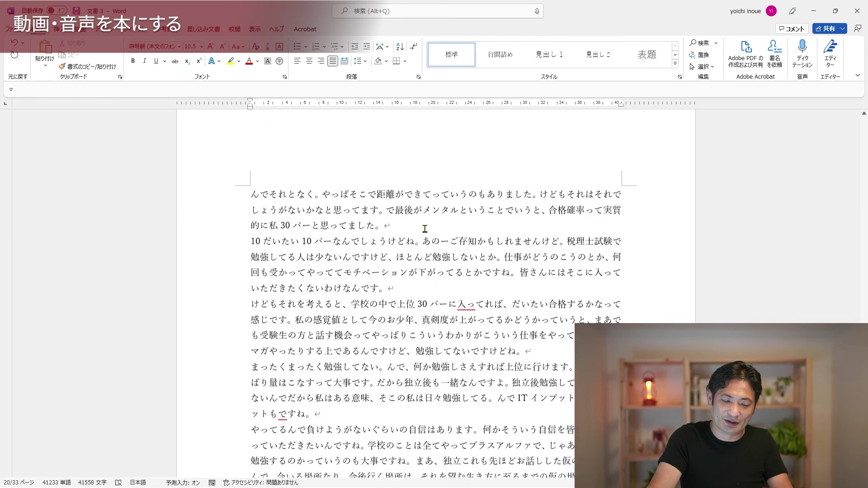